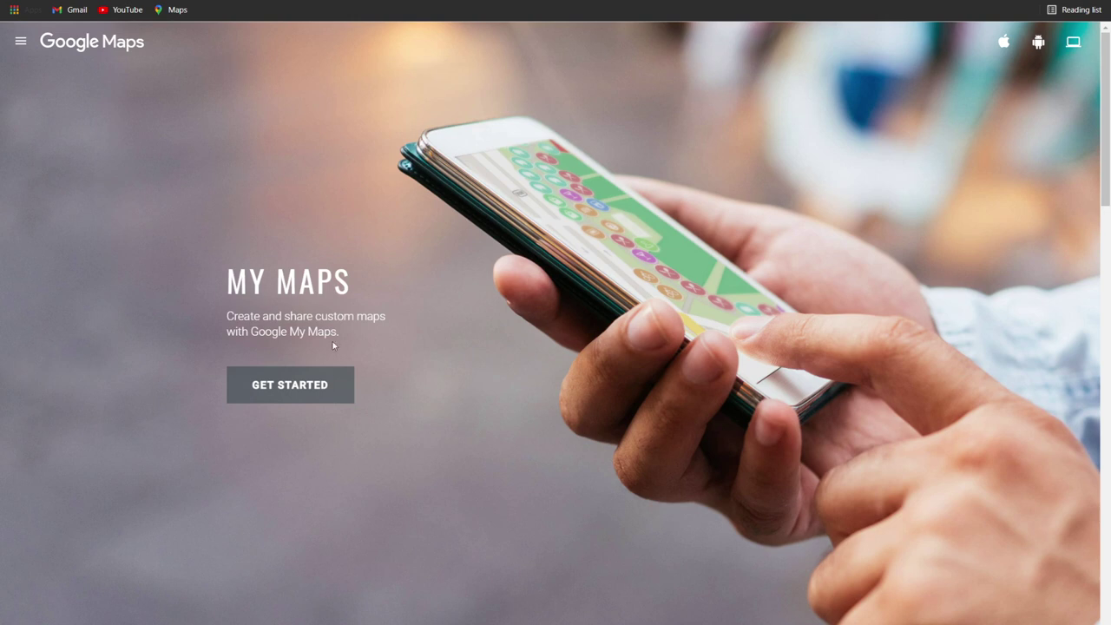
Step: Create a new untitled map and switch its base map to Satellite imagery
{"action": "left_click", "coordinate": [311, 383]}
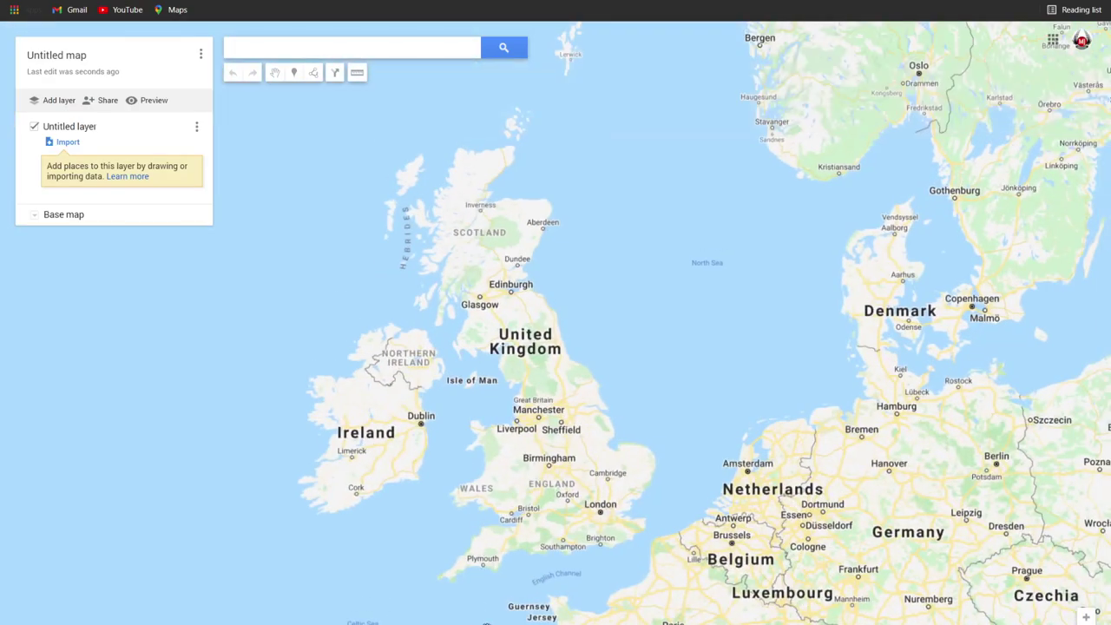
{"action": "left_click", "coordinate": [33, 215]}
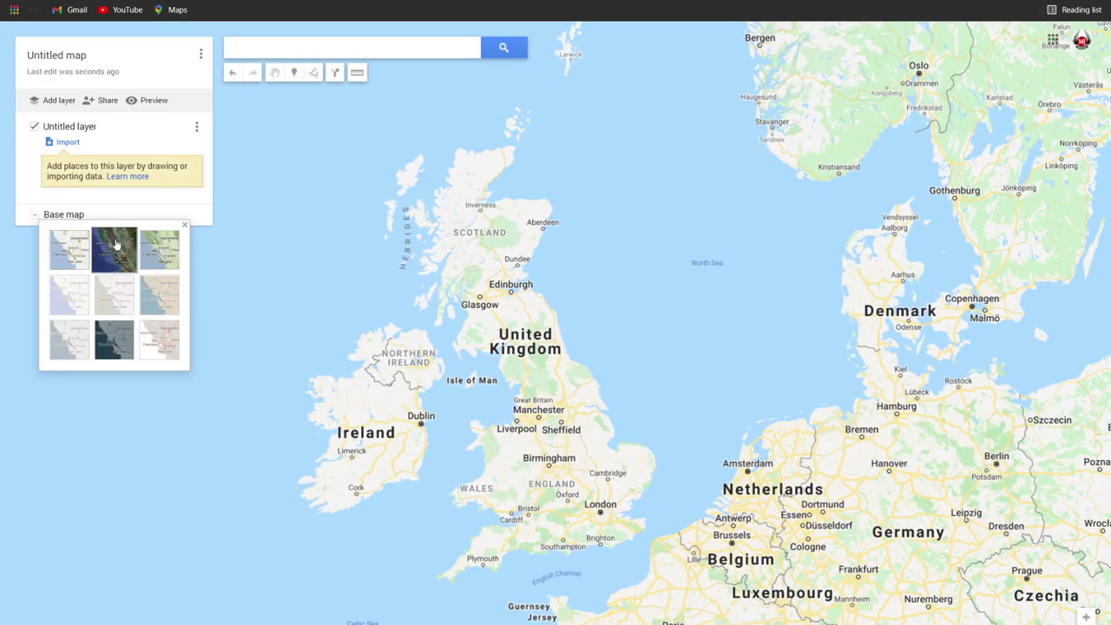
{"action": "left_click", "coordinate": [116, 245]}
{"action": "left_click", "coordinate": [314, 52]}
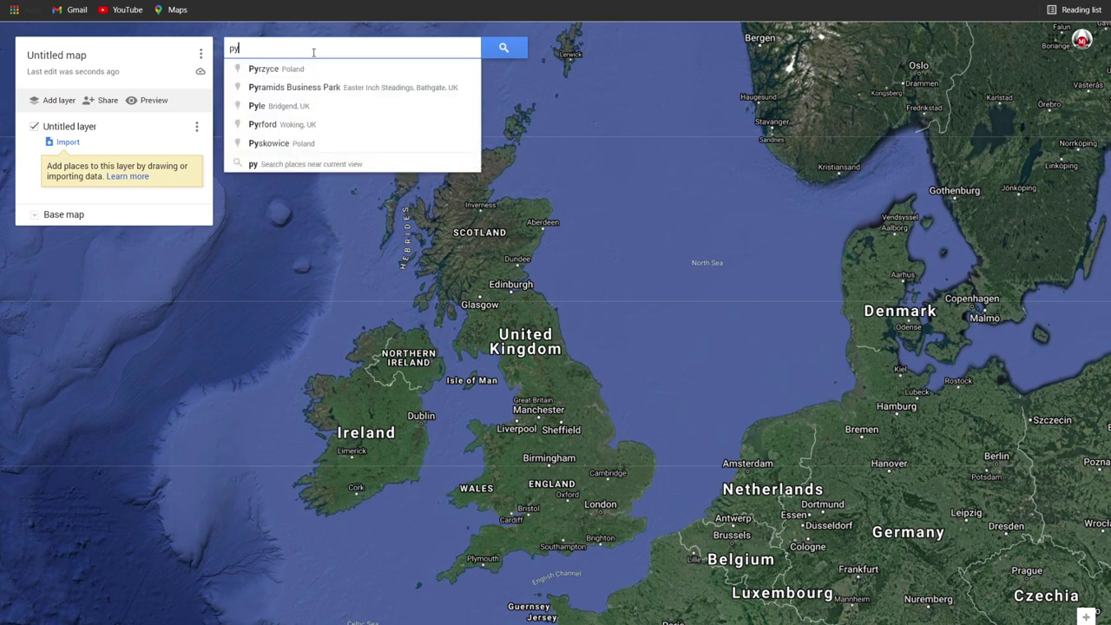
Step: Search for 'pyford marina', jump to Pyrford Marina and close its details card
{"action": "type", "text": "pyfo"}
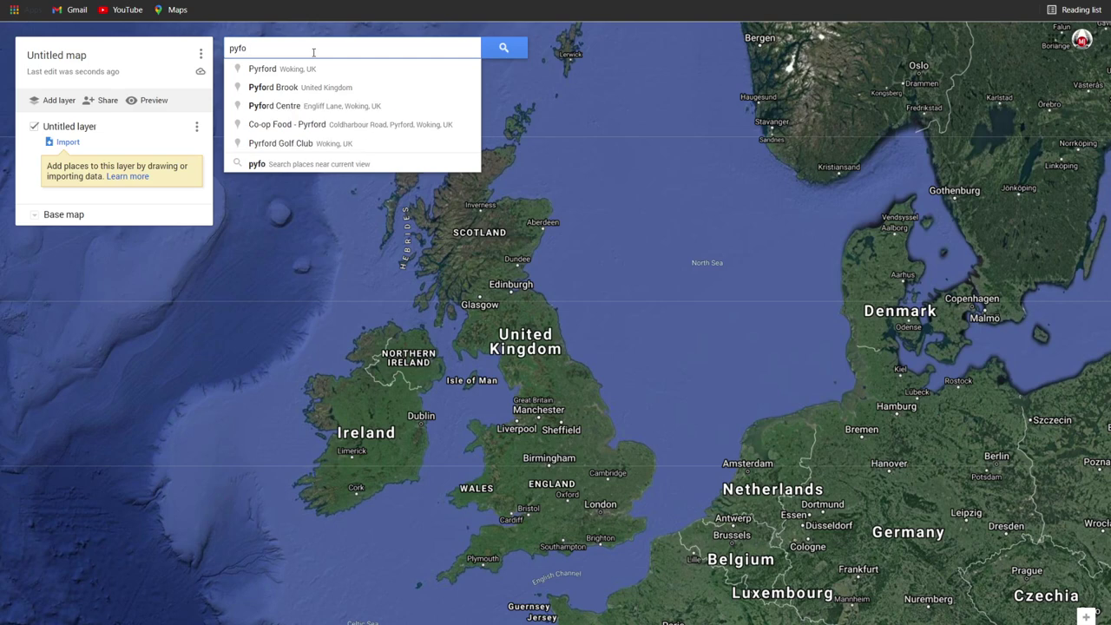
{"action": "type", "text": "rd marina"}
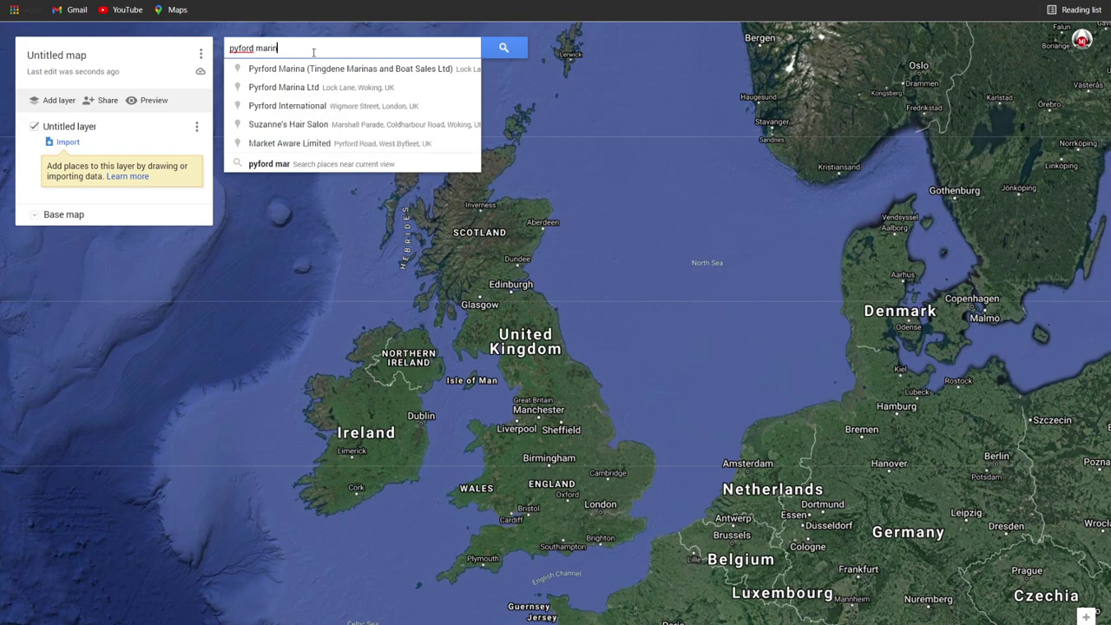
{"action": "left_click", "coordinate": [313, 68]}
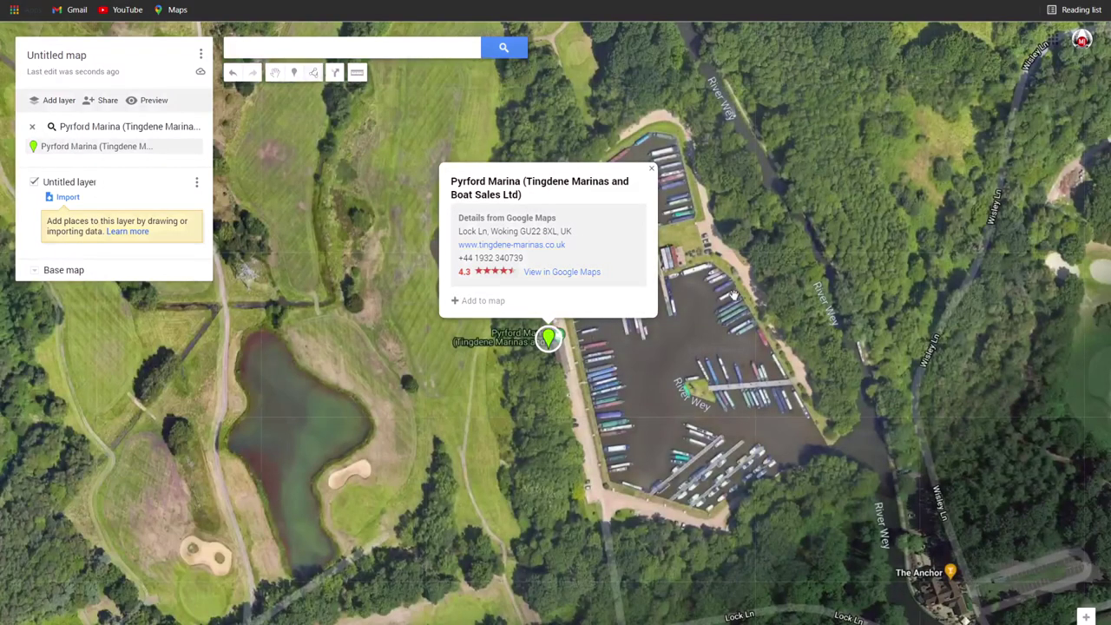
{"action": "left_click", "coordinate": [545, 428]}
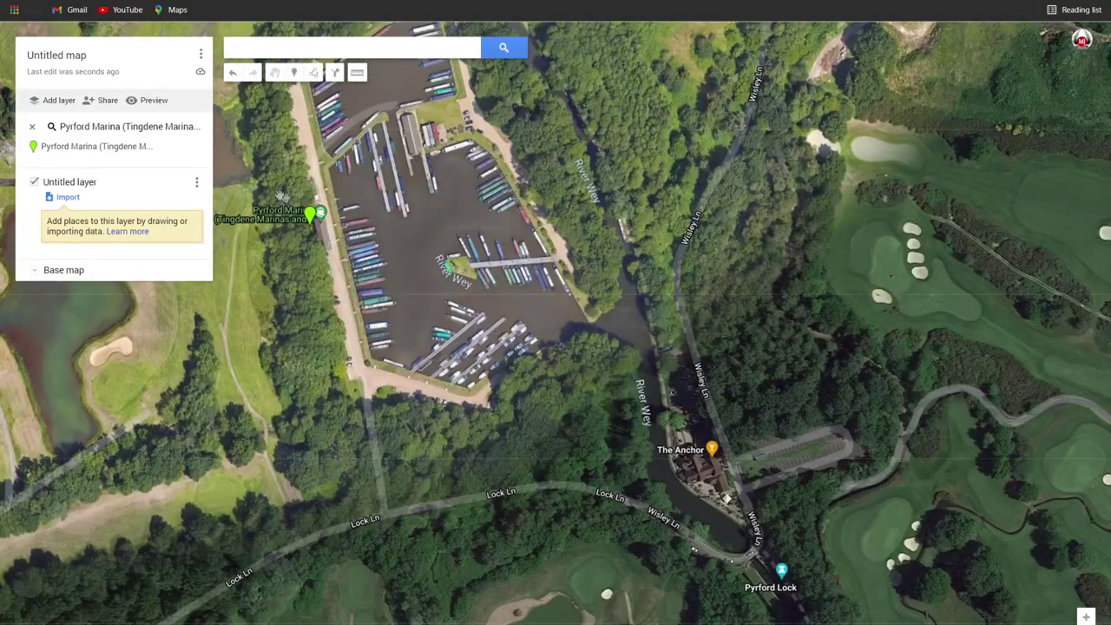
Step: Start a plain line at Pyrford Marina and trace the River Wey past The Anchor toward Pyrford Lock
{"action": "left_click", "coordinate": [317, 76]}
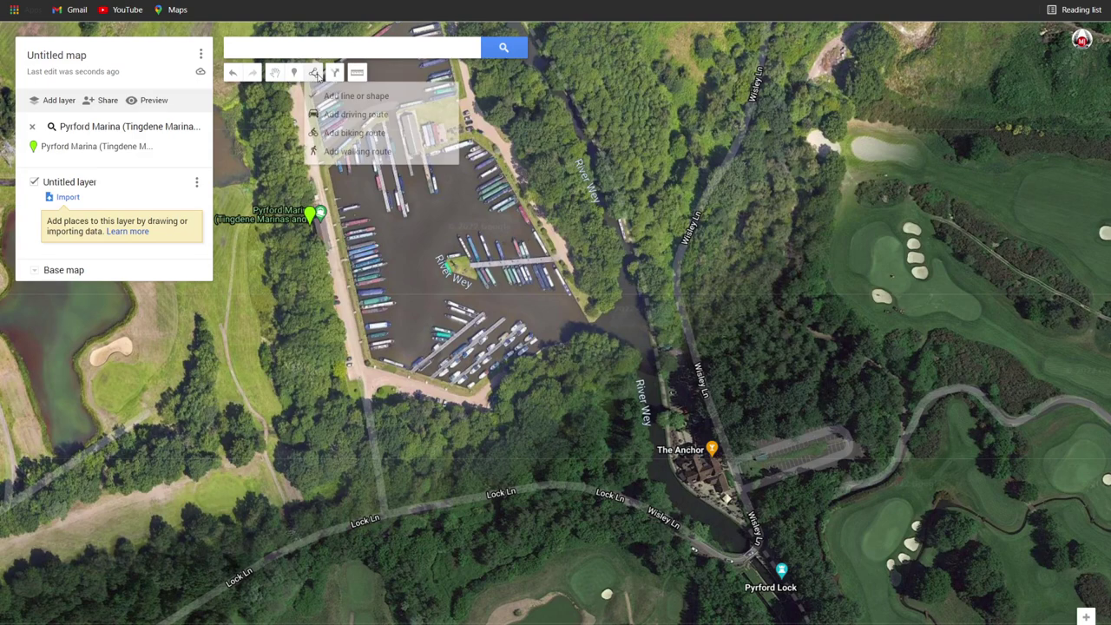
{"action": "left_click", "coordinate": [356, 99]}
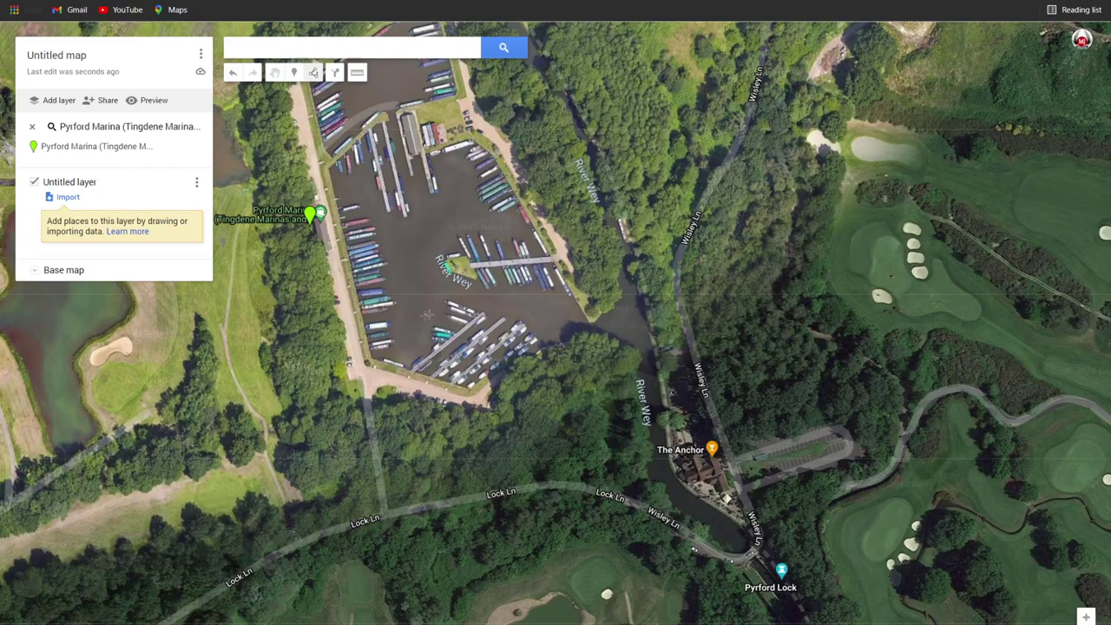
{"action": "left_click", "coordinate": [469, 311]}
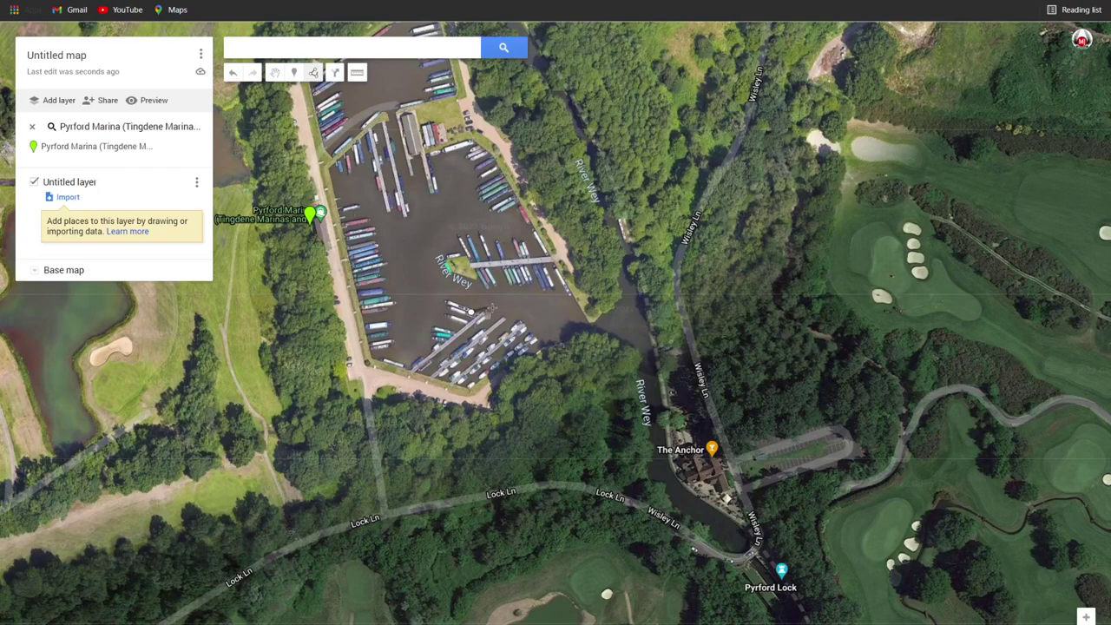
{"action": "left_click", "coordinate": [523, 304]}
{"action": "left_click", "coordinate": [556, 320]}
{"action": "left_click", "coordinate": [590, 327]}
{"action": "left_click", "coordinate": [641, 352]}
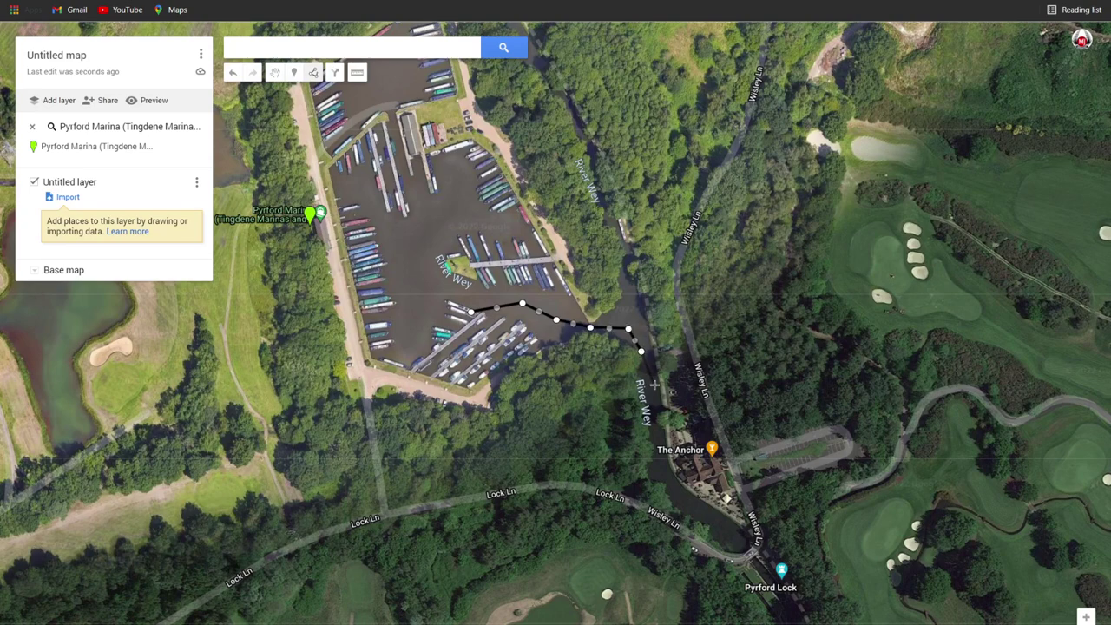
{"action": "left_click", "coordinate": [655, 396]}
{"action": "left_click", "coordinate": [659, 467]}
{"action": "left_click", "coordinate": [680, 500]}
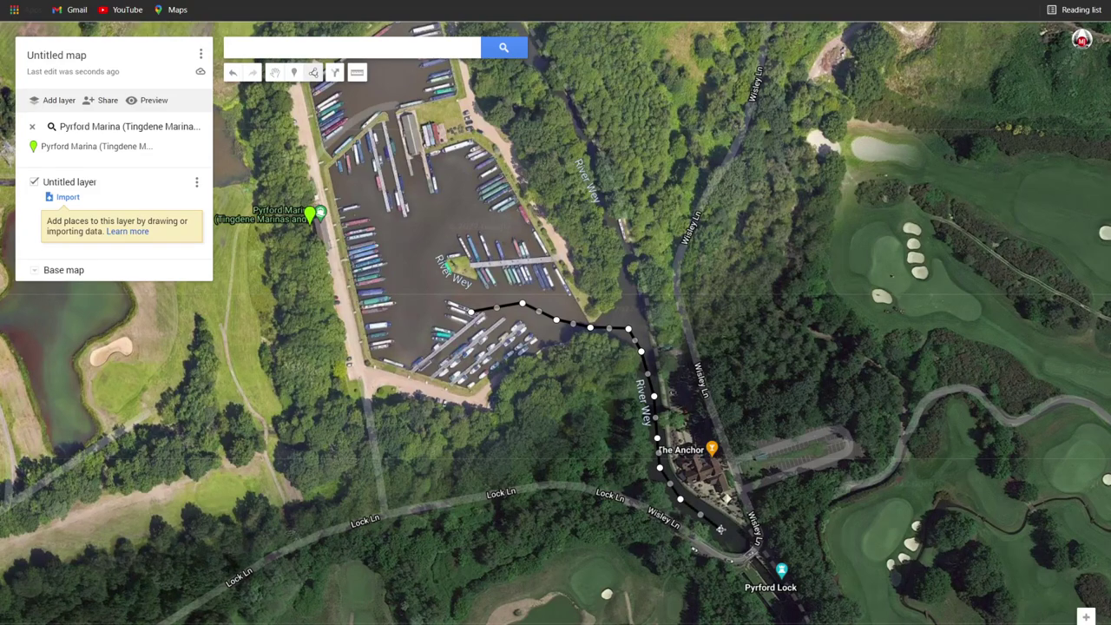
Step: Extend the line past Pyrford Lock along the river's straight stretch and curve by the golf course
{"action": "mouse_move", "coordinate": [748, 555]}
{"action": "left_mouse_down"}
{"action": "mouse_move", "coordinate": [722, 516]}
{"action": "mouse_move", "coordinate": [611, 421]}
{"action": "mouse_move", "coordinate": [521, 278]}
{"action": "mouse_move", "coordinate": [572, 249]}
{"action": "left_mouse_up"}
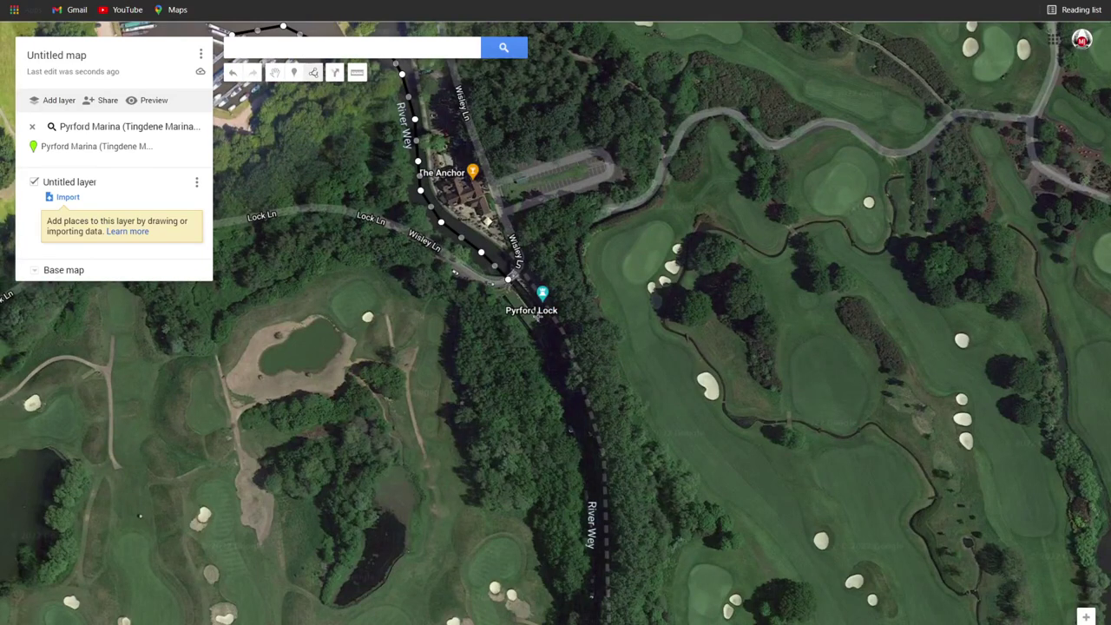
{"action": "left_click", "coordinate": [550, 354]}
{"action": "left_click", "coordinate": [573, 412]}
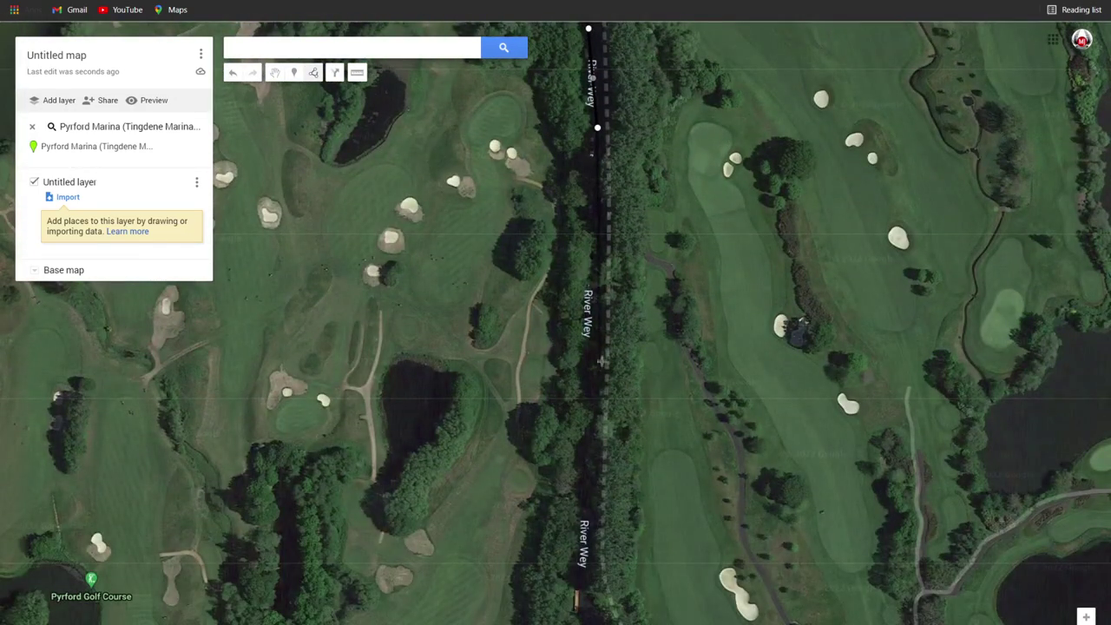
{"action": "left_click", "coordinate": [594, 341]}
{"action": "left_click", "coordinate": [588, 477]}
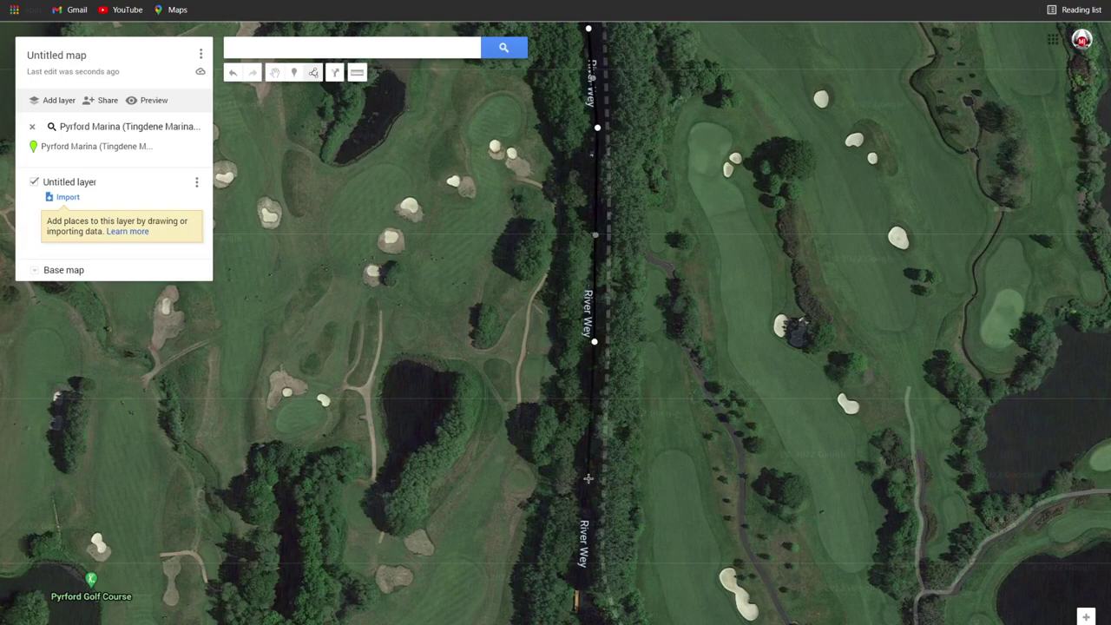
{"action": "left_click", "coordinate": [585, 582]}
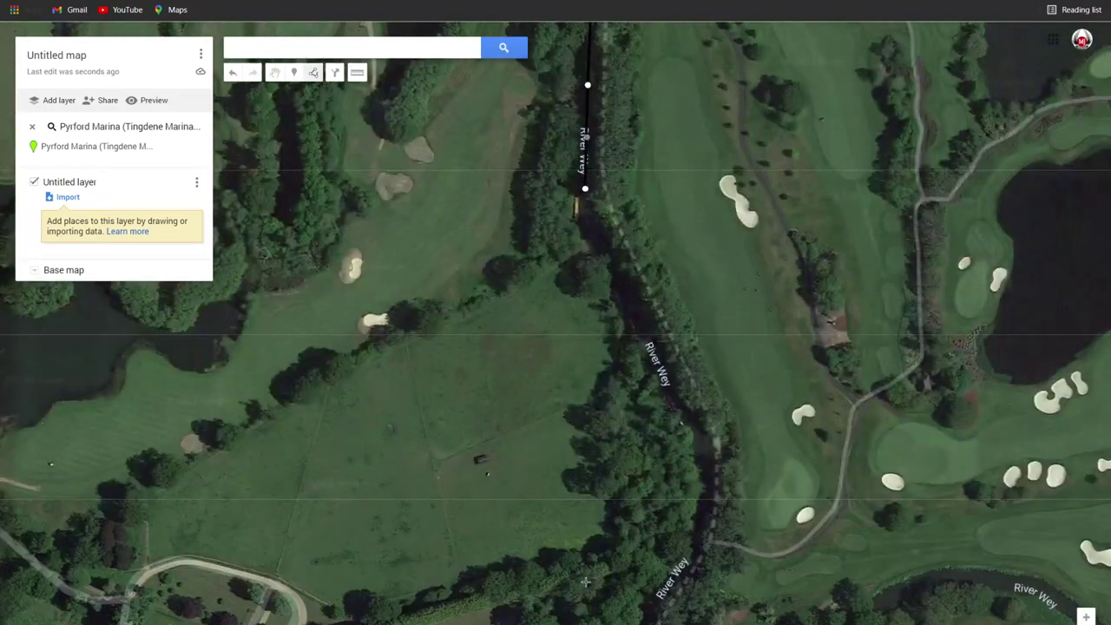
{"action": "left_click", "coordinate": [587, 224]}
{"action": "left_click", "coordinate": [650, 354]}
{"action": "left_click", "coordinate": [703, 434]}
{"action": "left_click", "coordinate": [707, 493]}
{"action": "left_click", "coordinate": [687, 569]}
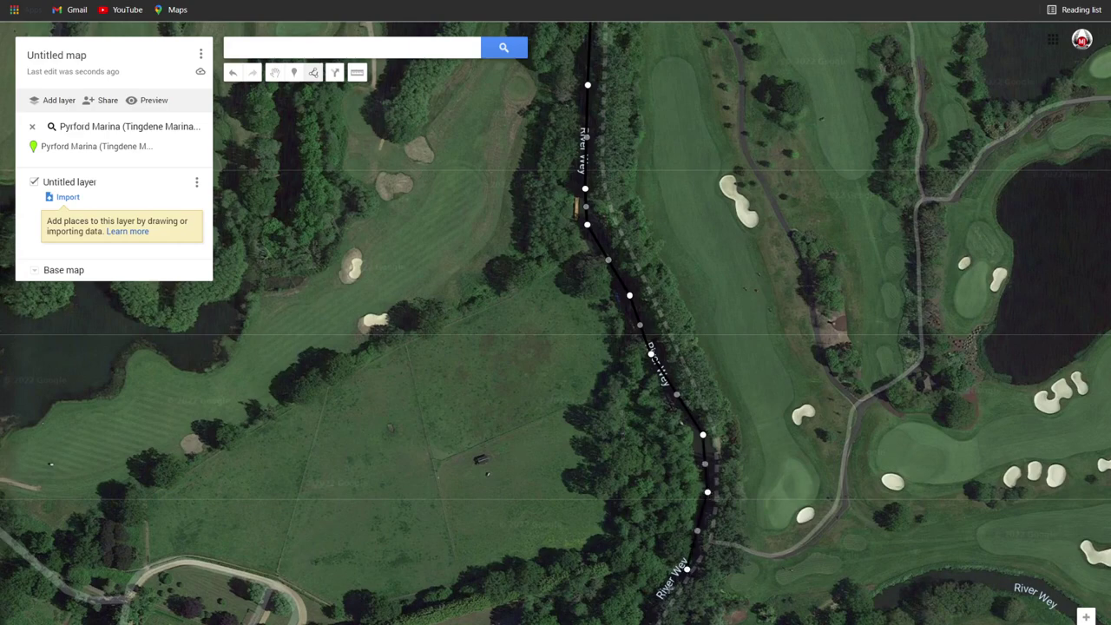
{"action": "left_click_drag", "start_coordinate": [51, 464], "coordinate": [385, 116]}
Step: Continue the river line downstream toward Ripley Weir
{"action": "left_click", "coordinate": [624, 557]}
{"action": "left_click_drag", "start_coordinate": [625, 560], "coordinate": [625, 180]}
{"action": "left_click", "coordinate": [606, 214]}
{"action": "left_click", "coordinate": [605, 306]}
{"action": "left_click", "coordinate": [599, 473]}
{"action": "left_click", "coordinate": [555, 601]}
{"action": "left_click_drag", "start_coordinate": [555, 600], "coordinate": [556, 49]}
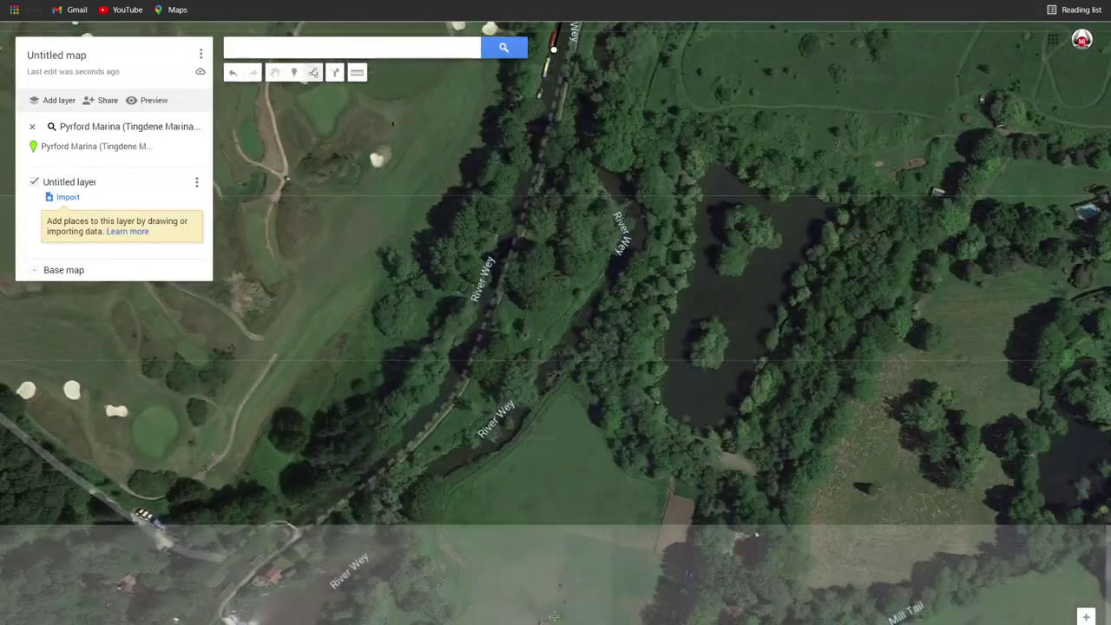
{"action": "left_click", "coordinate": [463, 356]}
{"action": "left_click", "coordinate": [419, 419]}
{"action": "left_click", "coordinate": [347, 492]}
{"action": "left_click", "coordinate": [254, 555]}
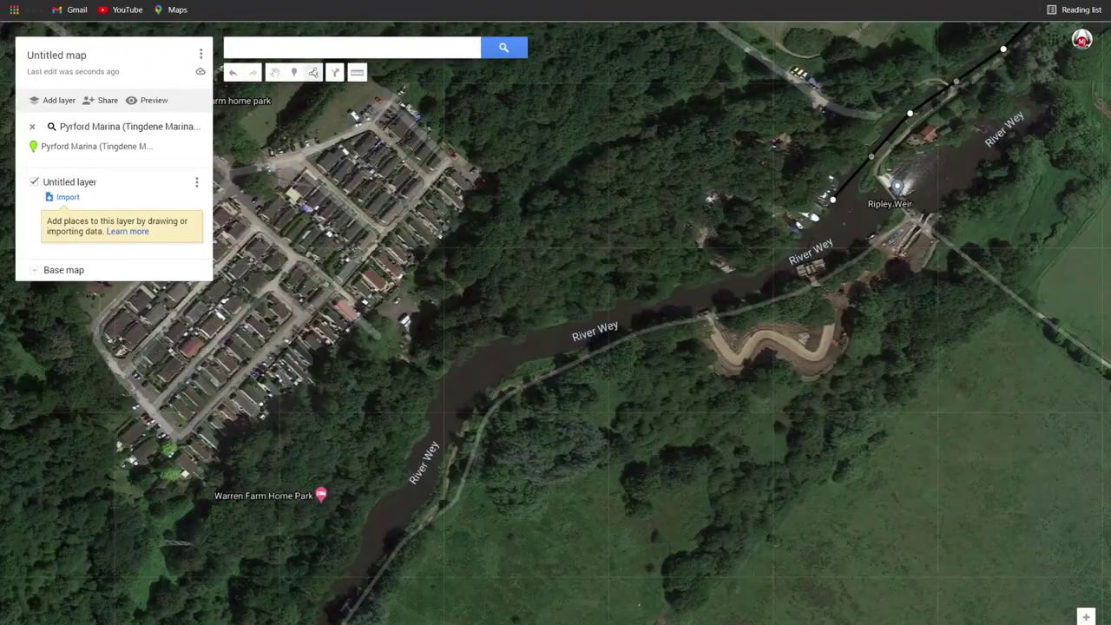
Step: Trace the River Wey from Ripley Weir onward toward Newark Lock
{"action": "left_click", "coordinate": [820, 241]}
{"action": "left_click", "coordinate": [752, 282]}
{"action": "left_click", "coordinate": [661, 303]}
{"action": "left_click", "coordinate": [546, 342]}
{"action": "left_click", "coordinate": [470, 381]}
{"action": "left_click", "coordinate": [435, 451]}
{"action": "left_click", "coordinate": [396, 534]}
{"action": "left_click_drag", "start_coordinate": [346, 595], "coordinate": [580, 332]}
{"action": "left_click", "coordinate": [479, 447]}
{"action": "left_click", "coordinate": [409, 461]}
{"action": "left_click", "coordinate": [340, 462]}
{"action": "left_click", "coordinate": [265, 422]}
{"action": "left_click", "coordinate": [173, 398]}
{"action": "left_click_drag", "start_coordinate": [173, 399], "coordinate": [668, 403]}
{"action": "left_click", "coordinate": [587, 421]}
{"action": "left_click", "coordinate": [509, 411]}
{"action": "left_click", "coordinate": [449, 370]}
{"action": "left_click", "coordinate": [384, 385]}
{"action": "left_click", "coordinate": [315, 376]}
{"action": "left_click", "coordinate": [232, 359]}
{"action": "left_click", "coordinate": [132, 360]}
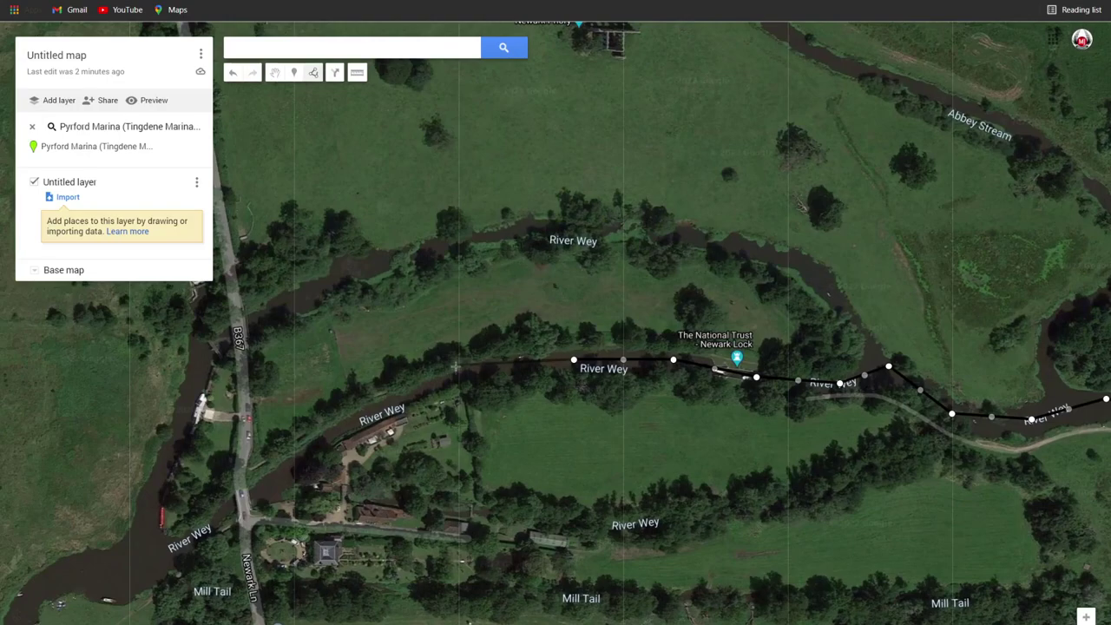
Step: Extend the line from Newark Lock further down the River Wey past Newark Lane
{"action": "left_click", "coordinate": [391, 404]}
{"action": "left_click", "coordinate": [314, 448]}
{"action": "left_click", "coordinate": [257, 498]}
{"action": "left_click", "coordinate": [212, 522]}
{"action": "left_click", "coordinate": [170, 560]}
{"action": "left_click", "coordinate": [101, 588]}
{"action": "left_click", "coordinate": [570, 246]}
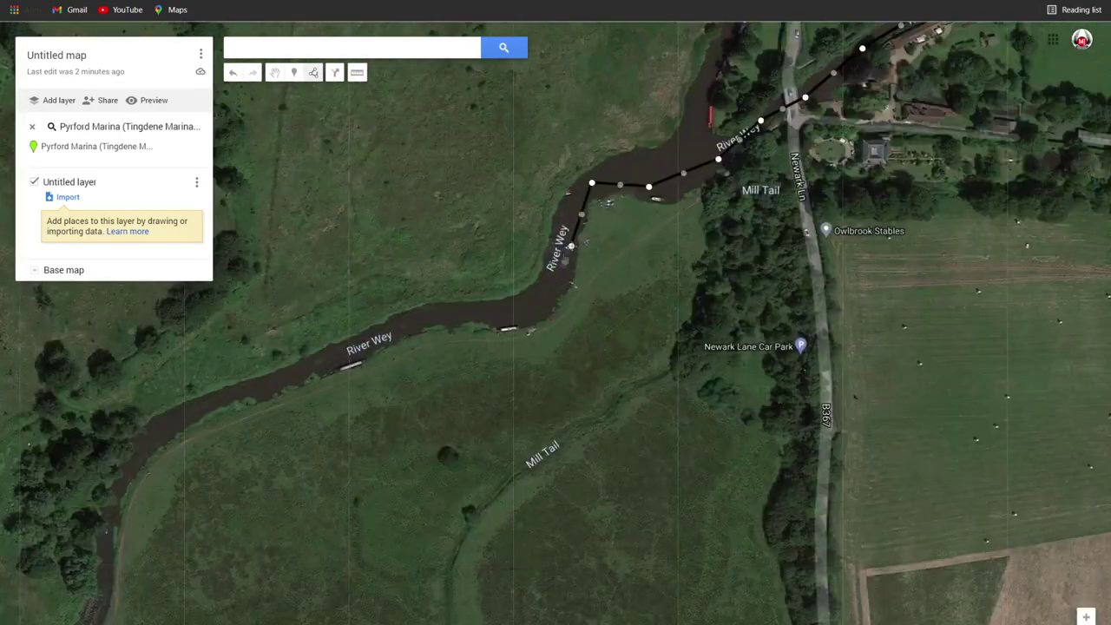
{"action": "left_click", "coordinate": [545, 300]}
{"action": "left_click", "coordinate": [515, 312]}
{"action": "left_click", "coordinate": [468, 310]}
{"action": "left_click", "coordinate": [404, 328]}
{"action": "left_click", "coordinate": [342, 358]}
{"action": "left_click", "coordinate": [275, 379]}
{"action": "left_click", "coordinate": [204, 409]}
{"action": "left_click", "coordinate": [139, 451]}
{"action": "left_click", "coordinate": [110, 524]}
{"action": "left_click", "coordinate": [97, 606]}
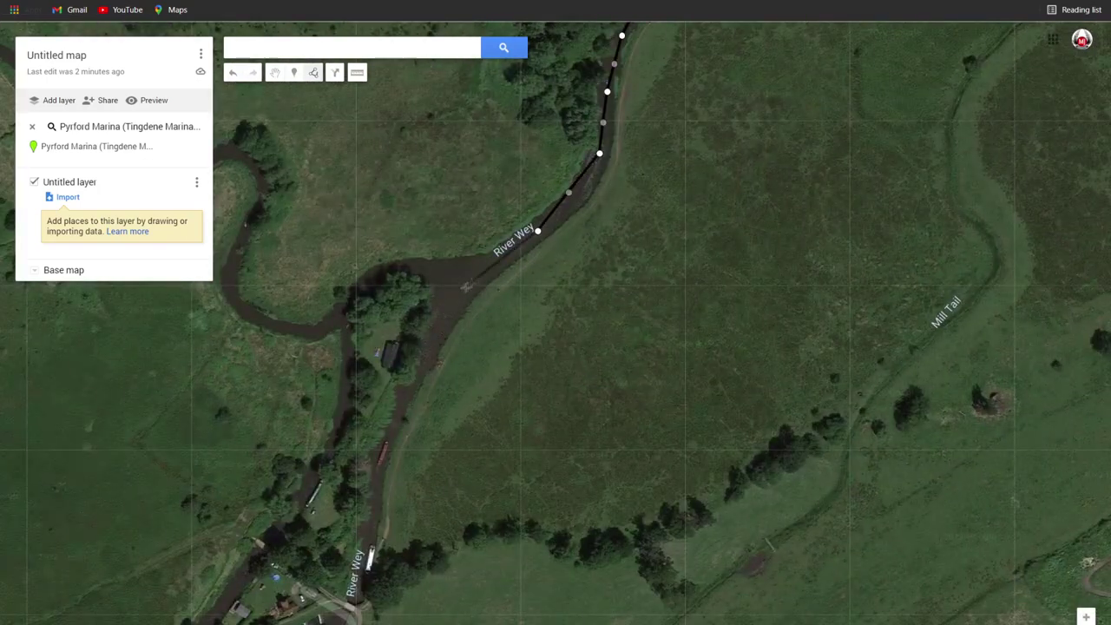
{"action": "left_click", "coordinate": [457, 300]}
{"action": "left_click", "coordinate": [404, 385]}
{"action": "left_click", "coordinate": [377, 465]}
{"action": "left_click", "coordinate": [360, 565]}
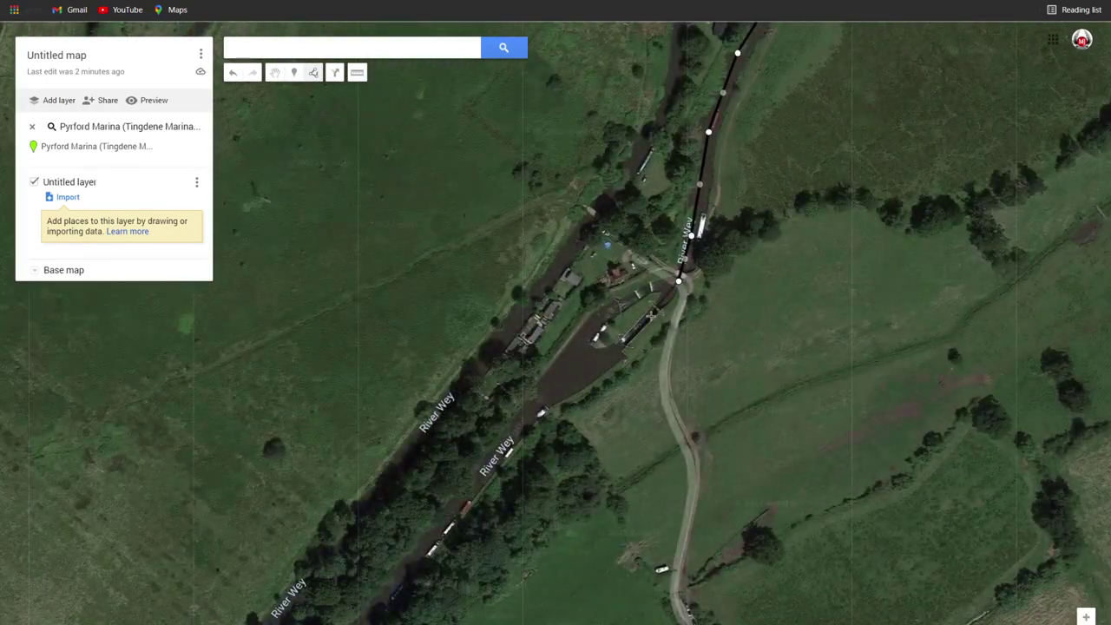
{"action": "left_click", "coordinate": [651, 316]}
{"action": "left_click", "coordinate": [589, 374]}
{"action": "left_click", "coordinate": [510, 435]}
{"action": "left_click", "coordinate": [448, 516]}
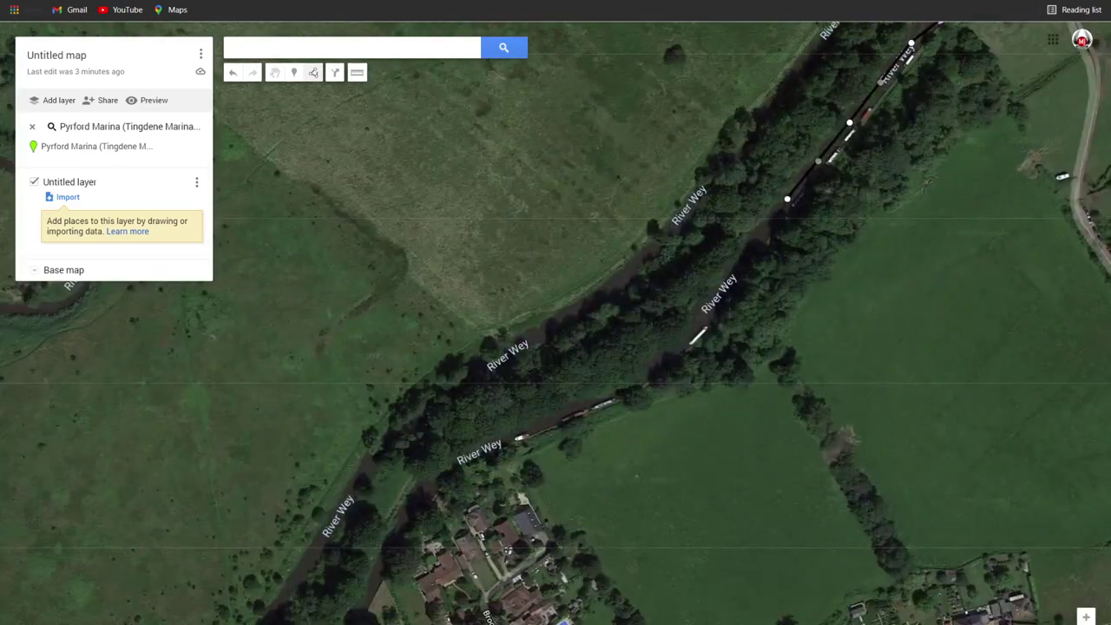
Step: Carry the line past Tyrrell Services and the marina to beyond Cartbridge Basin
{"action": "left_click", "coordinate": [633, 384]}
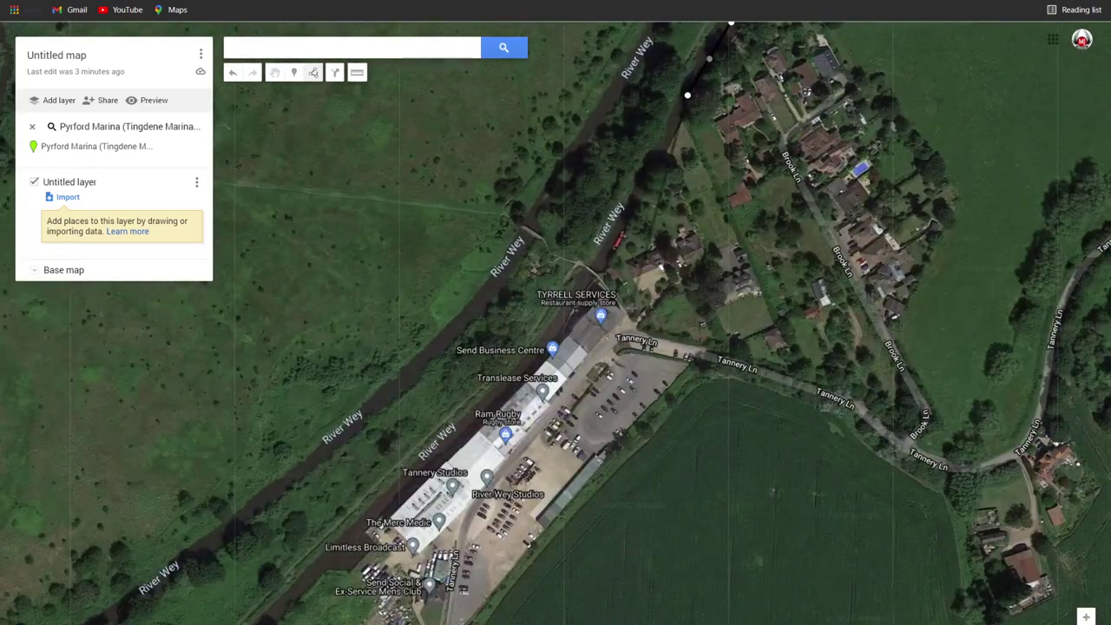
{"action": "left_click", "coordinate": [573, 305]}
{"action": "left_click", "coordinate": [359, 526]}
{"action": "left_click", "coordinate": [280, 606]}
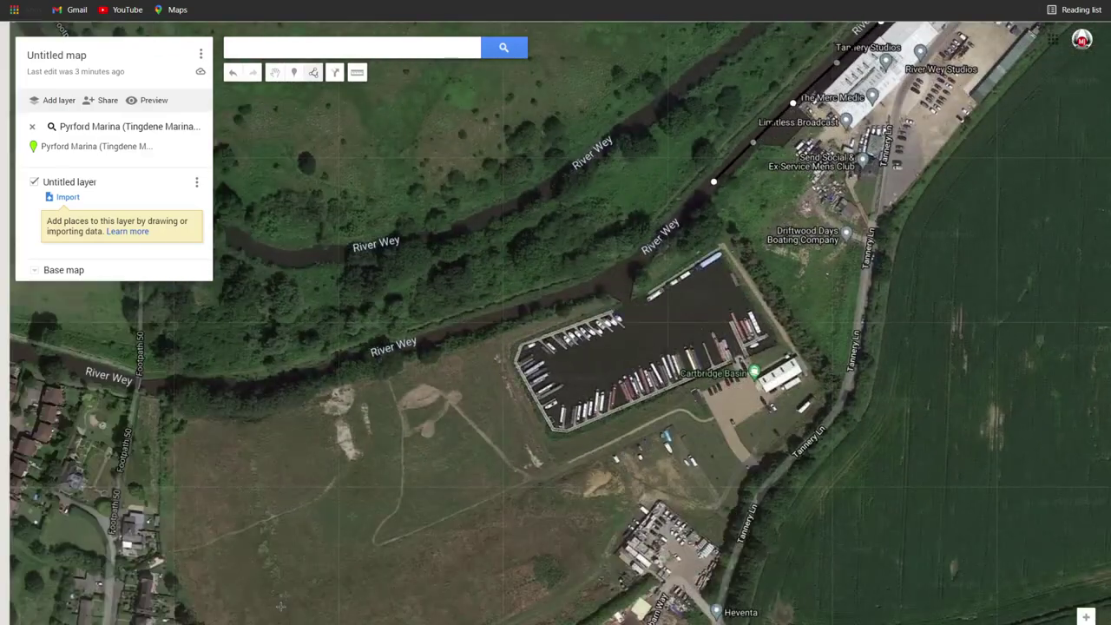
{"action": "left_click", "coordinate": [627, 271]}
{"action": "left_click", "coordinate": [587, 286]}
{"action": "left_click", "coordinate": [465, 327]}
{"action": "left_click", "coordinate": [354, 360]}
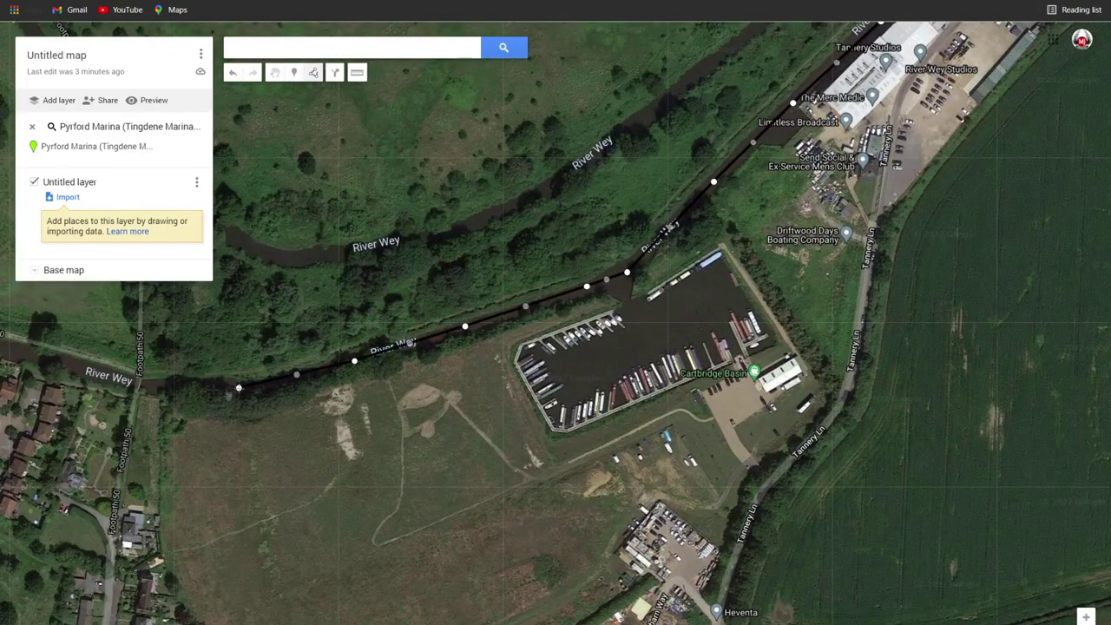
Step: Finish the route as Line 1 and select its name field for editing
{"action": "double_click", "coordinate": [152, 378]}
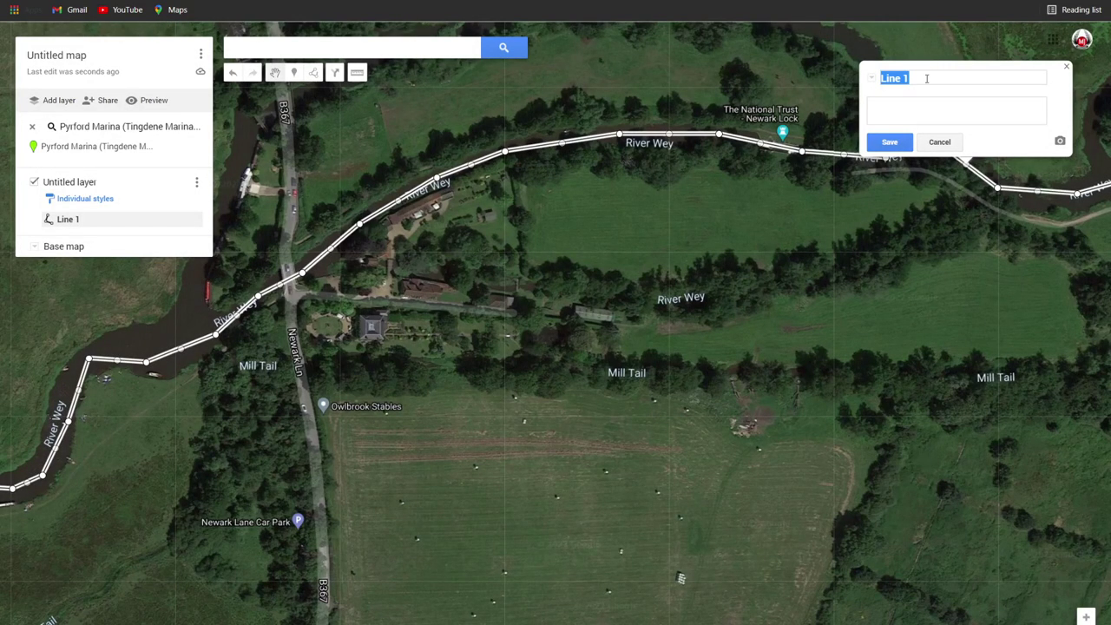
{"action": "left_click", "coordinate": [926, 78]}
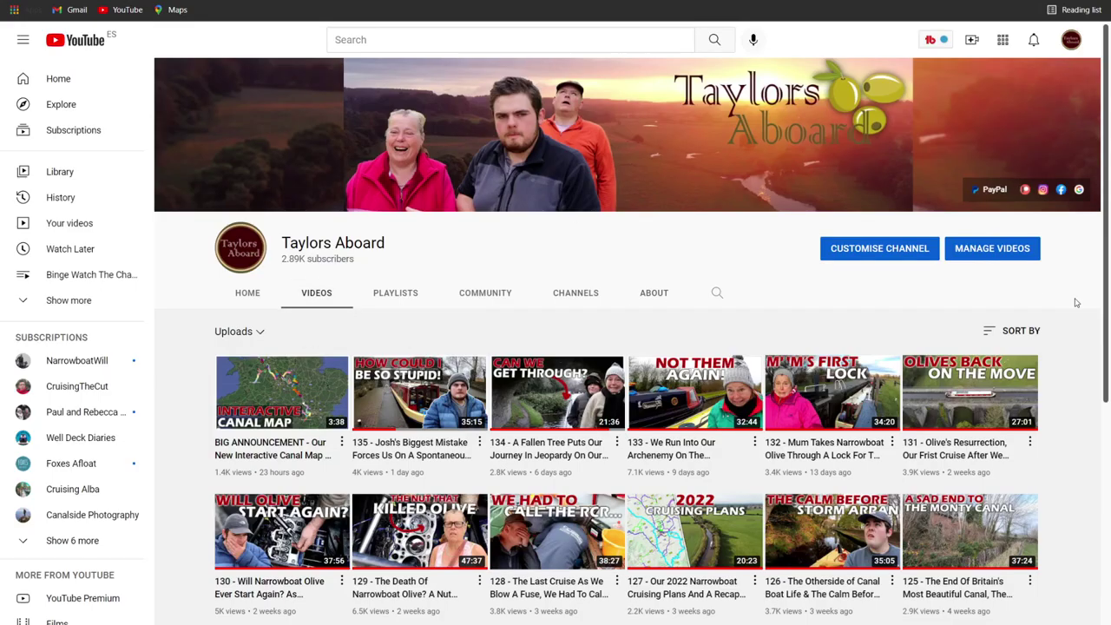
Step: Sort the channel's videos oldest first and open the episode 7 maiden voyage video
{"action": "left_click", "coordinate": [993, 332]}
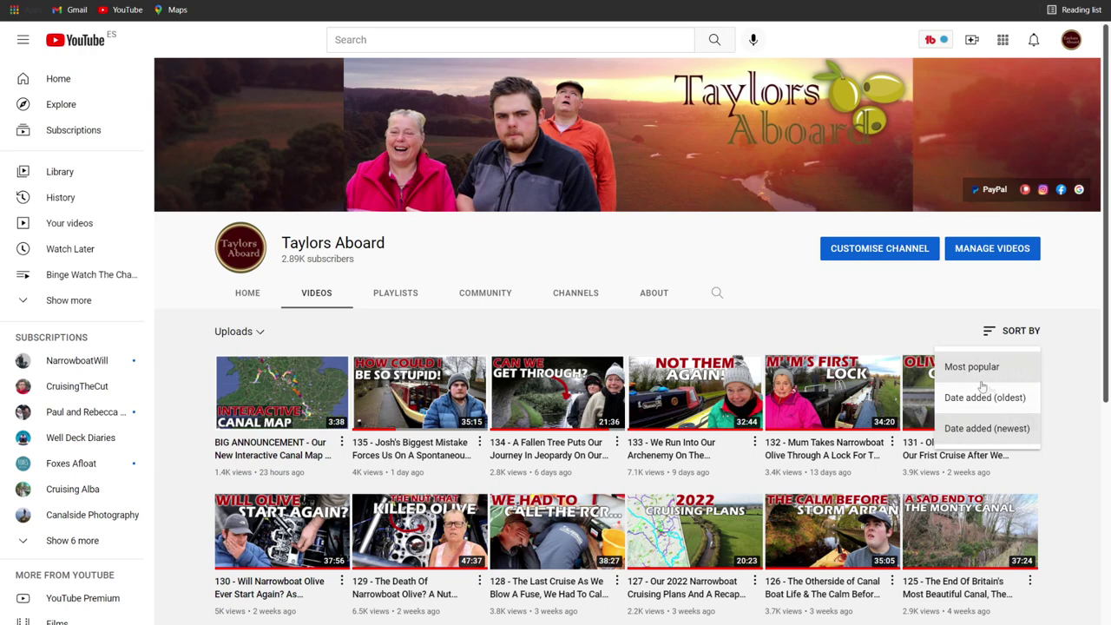
{"action": "left_click", "coordinate": [995, 406]}
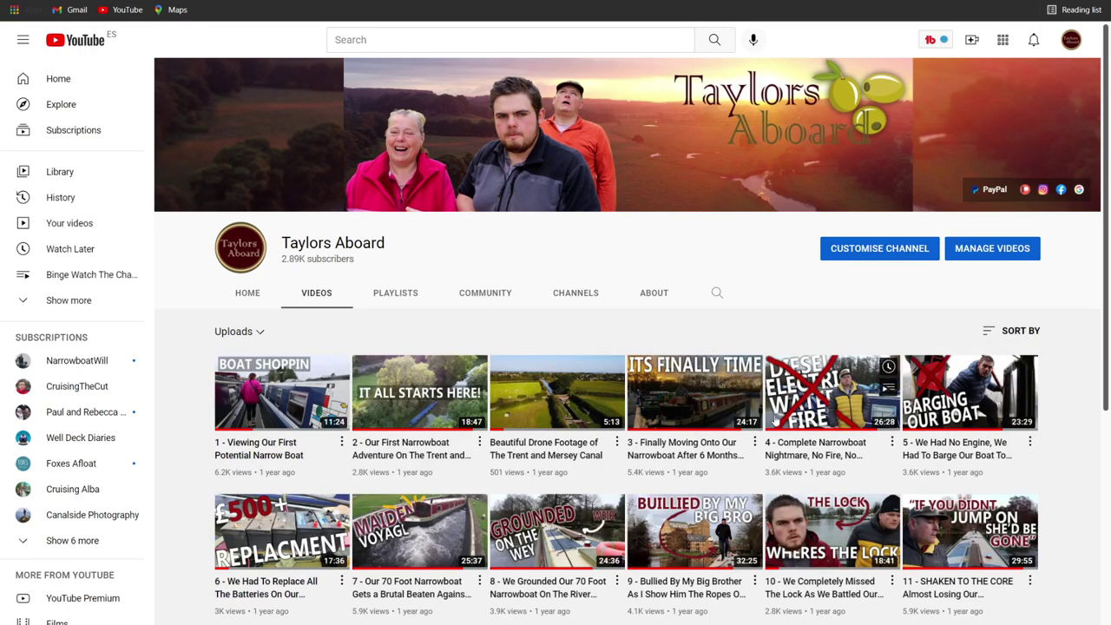
{"action": "left_click", "coordinate": [414, 553]}
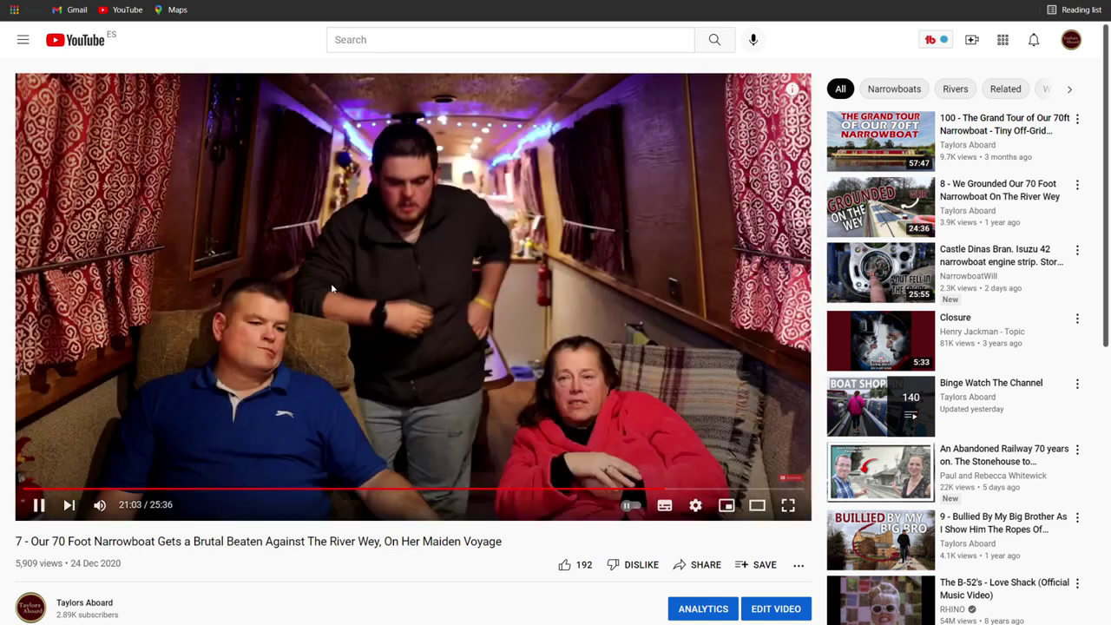
Step: Pause the video and copy its full title
{"action": "left_click", "coordinate": [332, 286]}
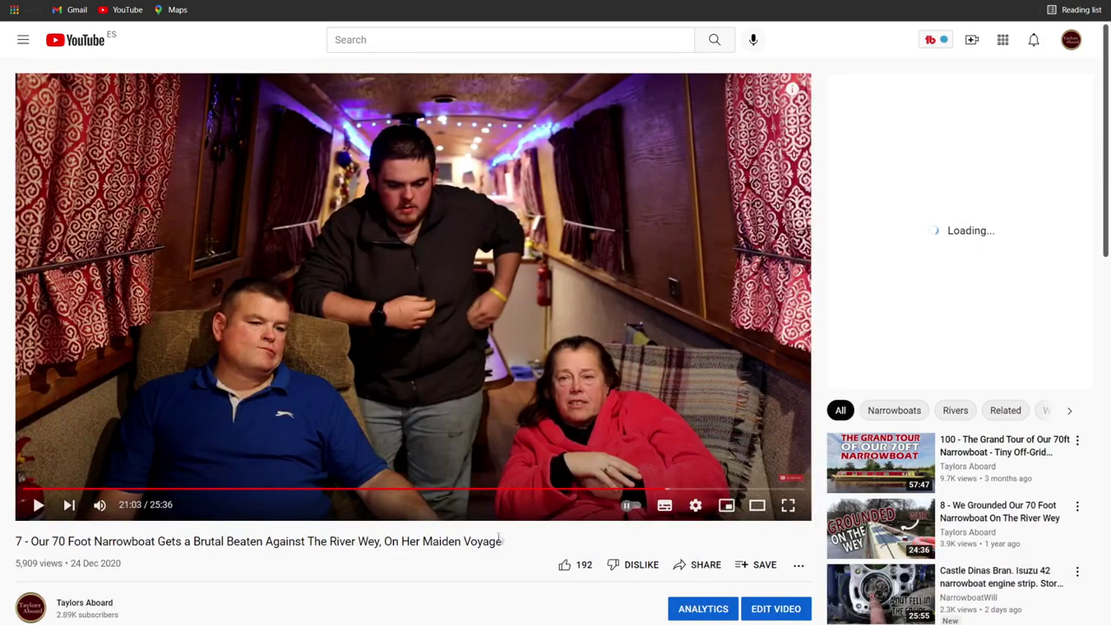
{"action": "left_click_drag", "start_coordinate": [506, 544], "coordinate": [16, 541]}
{"action": "key", "text": "ctrl+c"}
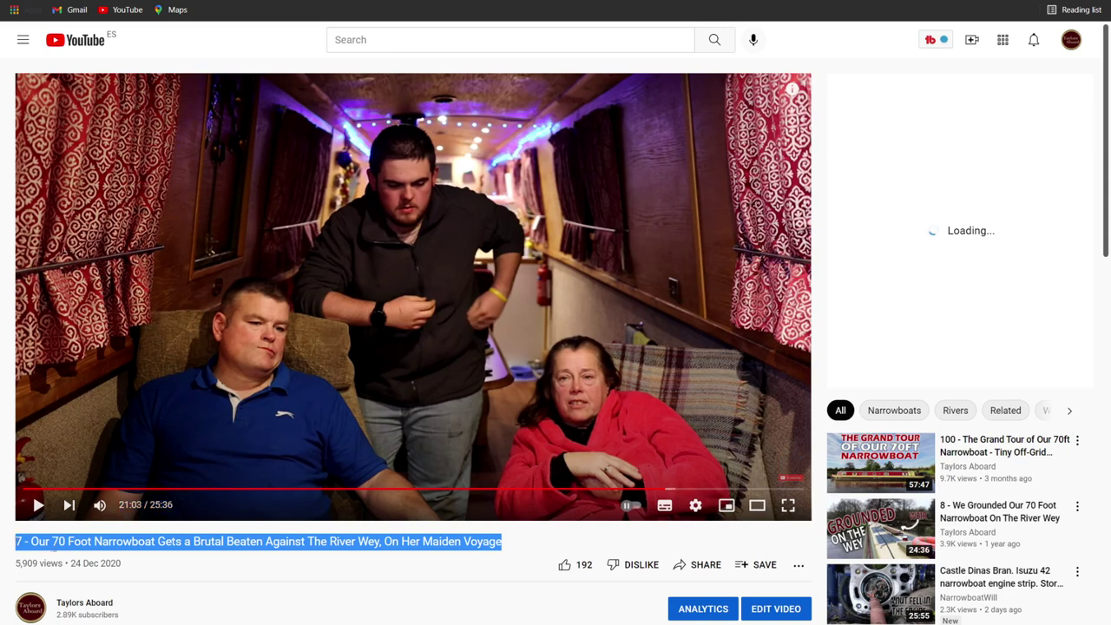
{"action": "right_click", "coordinate": [53, 543]}
{"action": "left_click", "coordinate": [63, 556]}
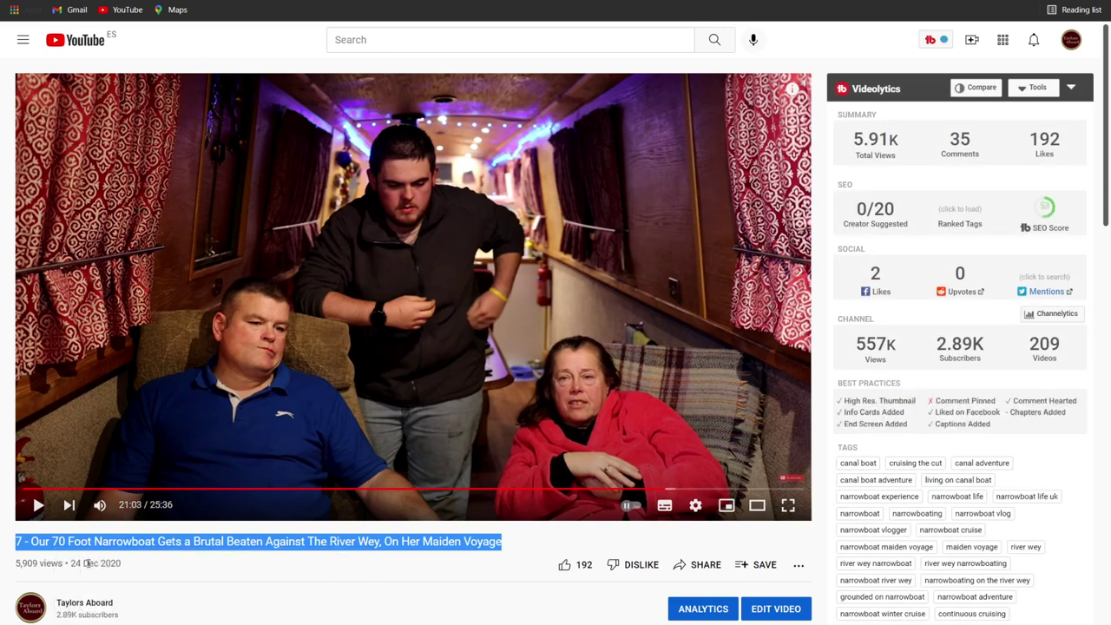
Step: Back in the map, paste the copied episode title as the line's name
{"action": "key", "text": "ctrl+Tab"}
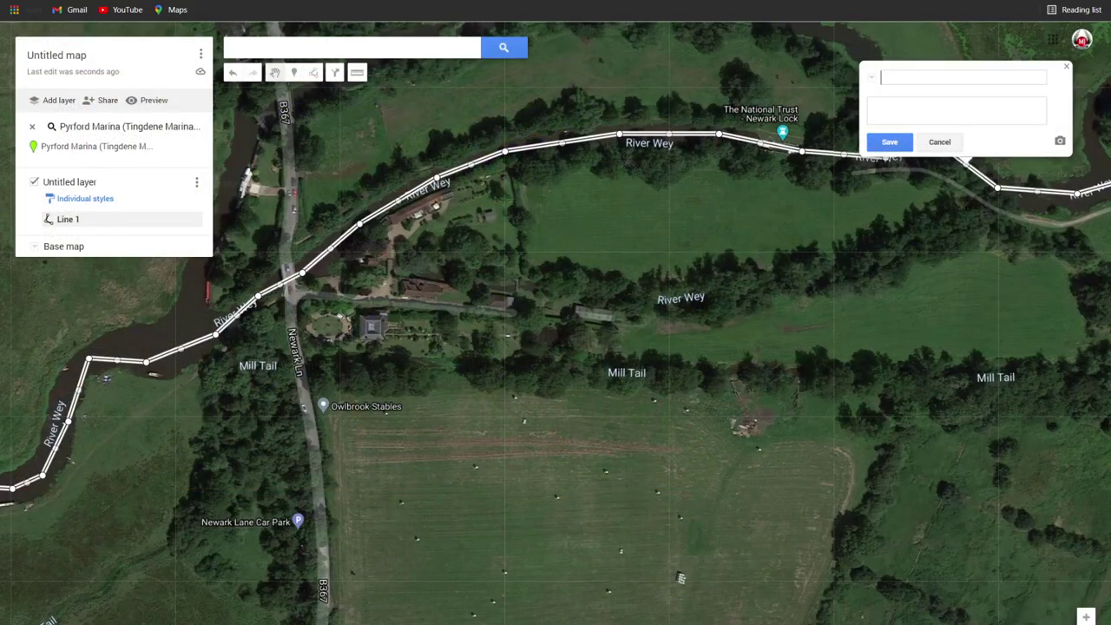
{"action": "right_click", "coordinate": [909, 83]}
{"action": "left_click", "coordinate": [948, 181]}
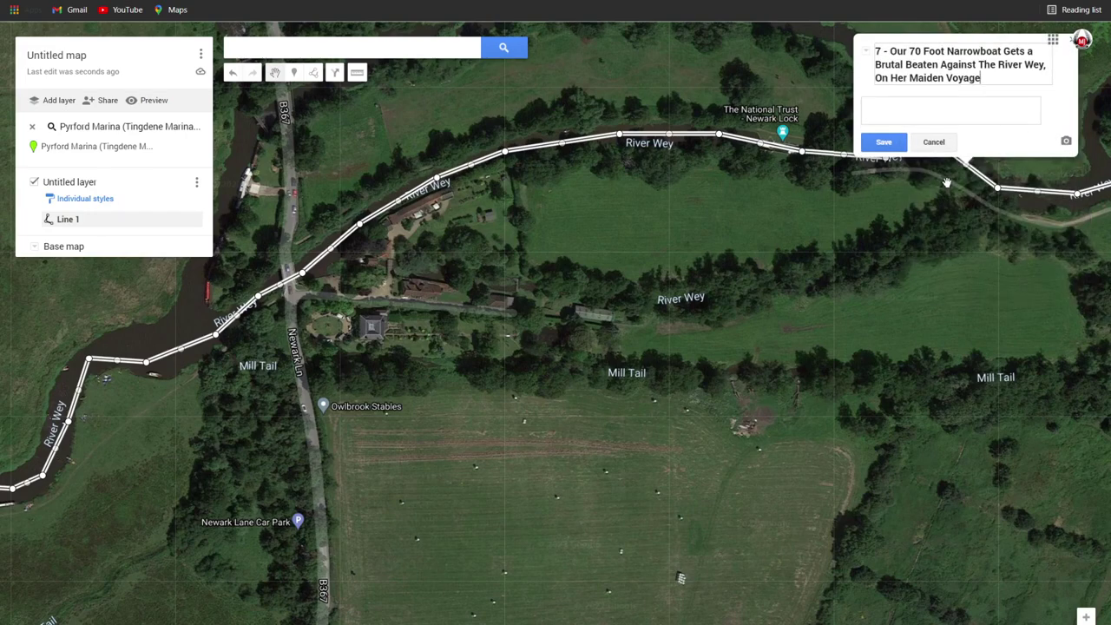
Step: Search YouTube in the media chooser for the pasted title and pick the episode 7 result
{"action": "left_click", "coordinate": [1067, 144]}
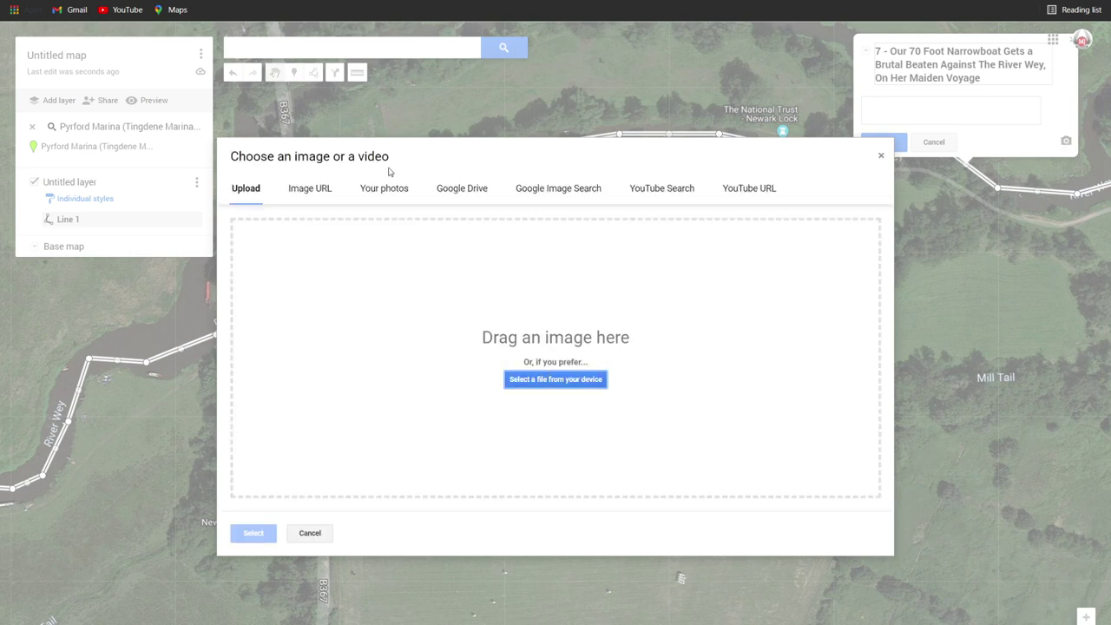
{"action": "left_click", "coordinate": [577, 189]}
{"action": "left_click", "coordinate": [687, 190]}
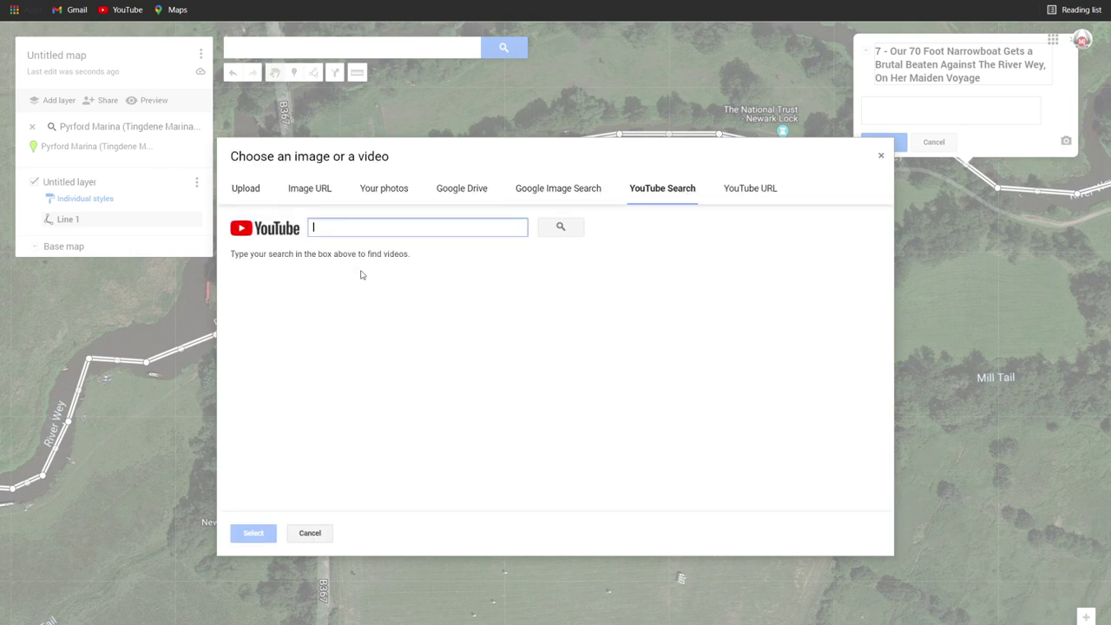
{"action": "right_click", "coordinate": [342, 223]}
{"action": "left_click", "coordinate": [389, 318]}
{"action": "left_click", "coordinate": [585, 234]}
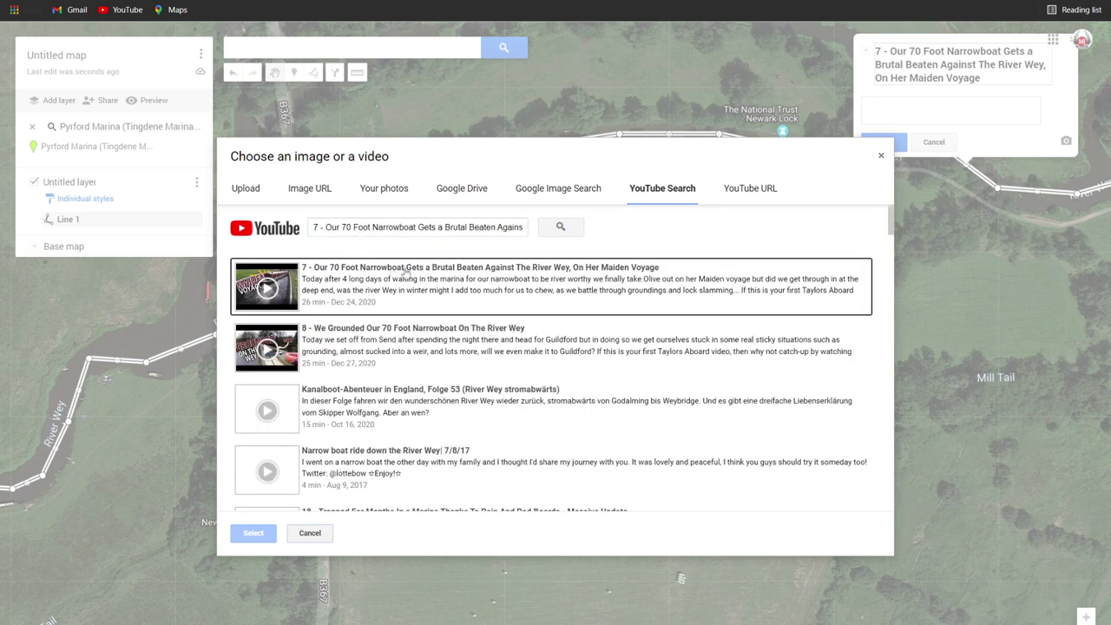
{"action": "left_click", "coordinate": [346, 305]}
Step: Attach the video, then remove it and the pasted title, undoing the line's accidental deletion
{"action": "left_click", "coordinate": [252, 533]}
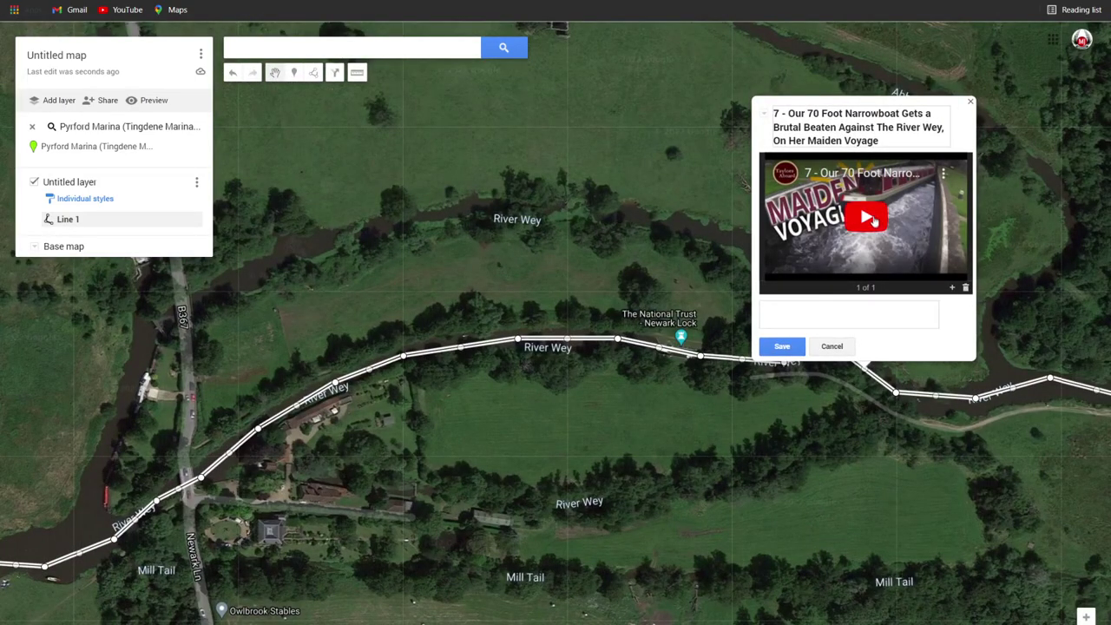
{"action": "left_click", "coordinate": [965, 287]}
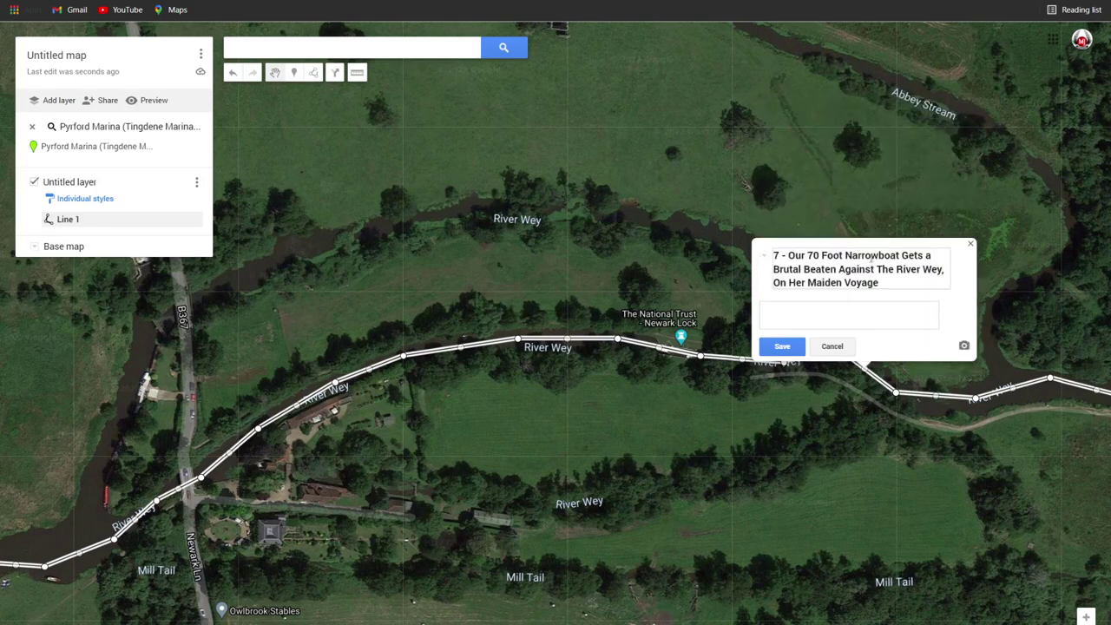
{"action": "left_click_drag", "start_coordinate": [888, 282], "coordinate": [693, 225]}
{"action": "key", "text": "Delete"}
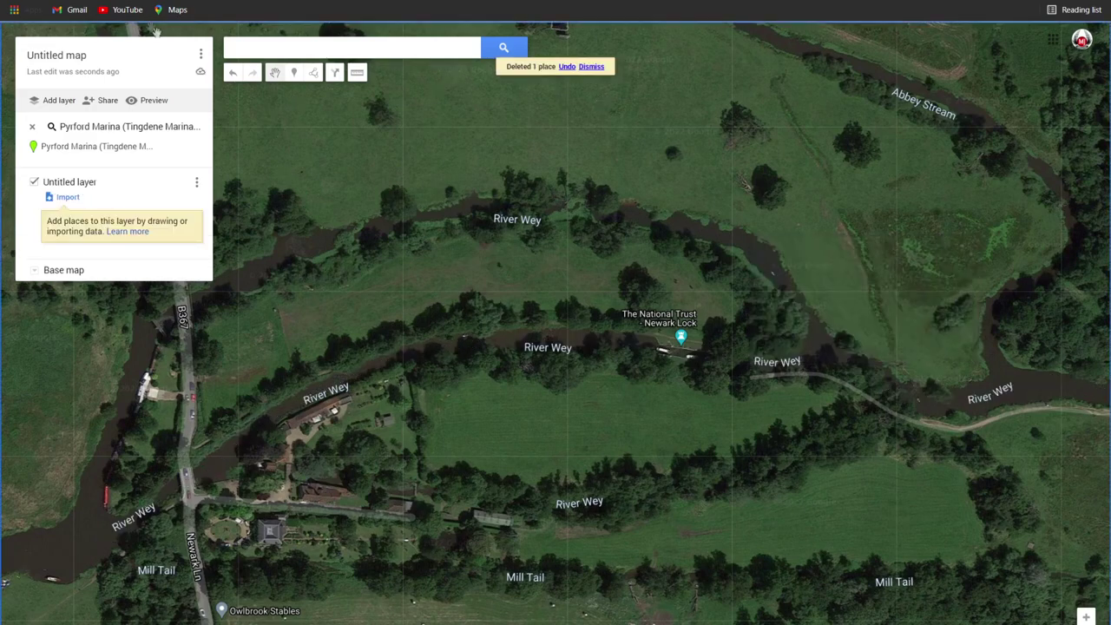
{"action": "left_click", "coordinate": [233, 73]}
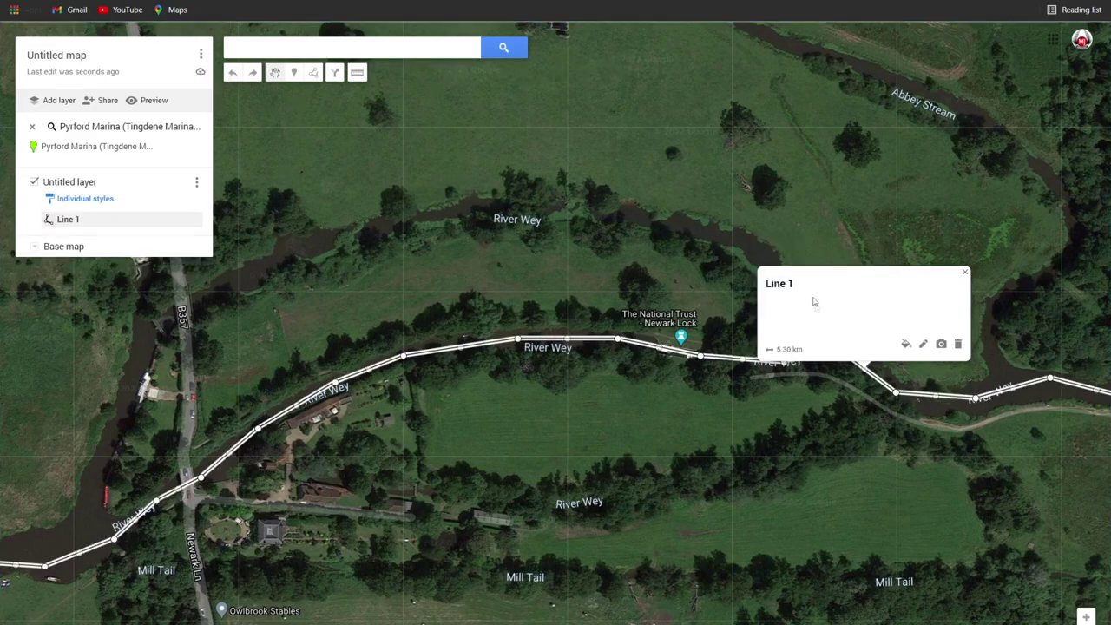
Step: Name the route line '9th of dec 2020' and bring up the image-or-video chooser
{"action": "left_click", "coordinate": [840, 281]}
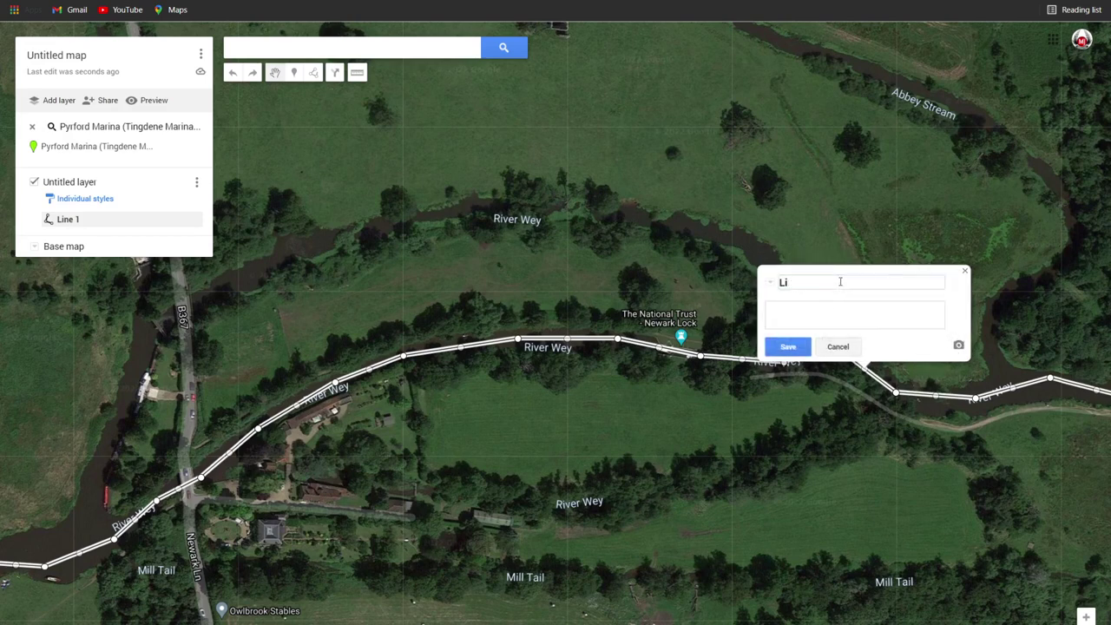
{"action": "type", "text": "9th"}
{"action": "type", "text": "2020"}
{"action": "left_click", "coordinate": [959, 346]}
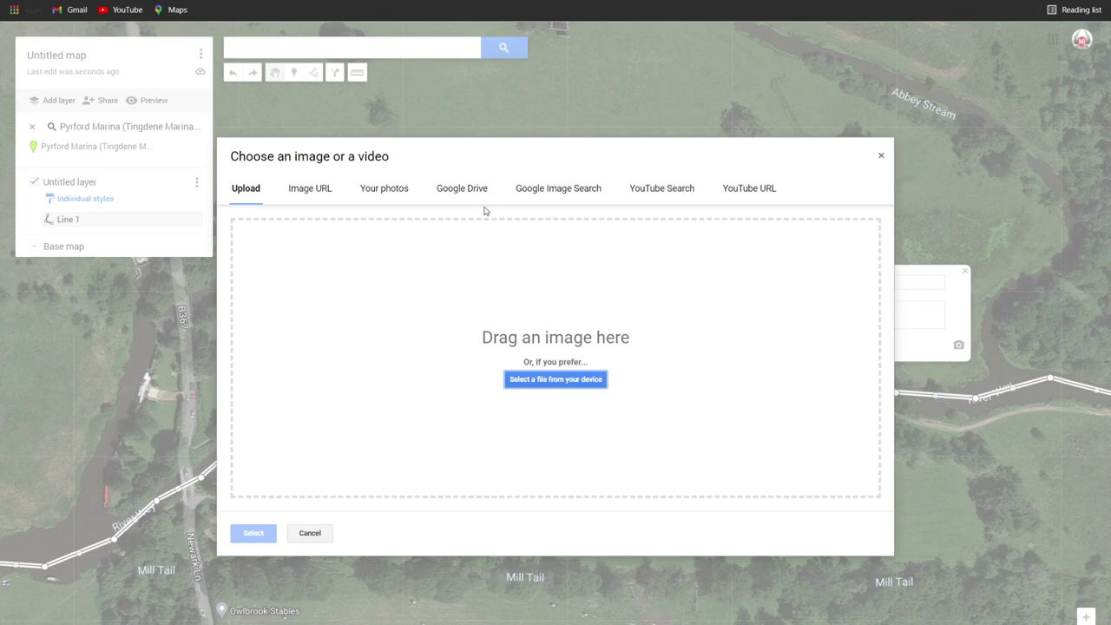
Step: Upload canal art pat.jpg to the route and save its title and photo
{"action": "left_click", "coordinate": [552, 379]}
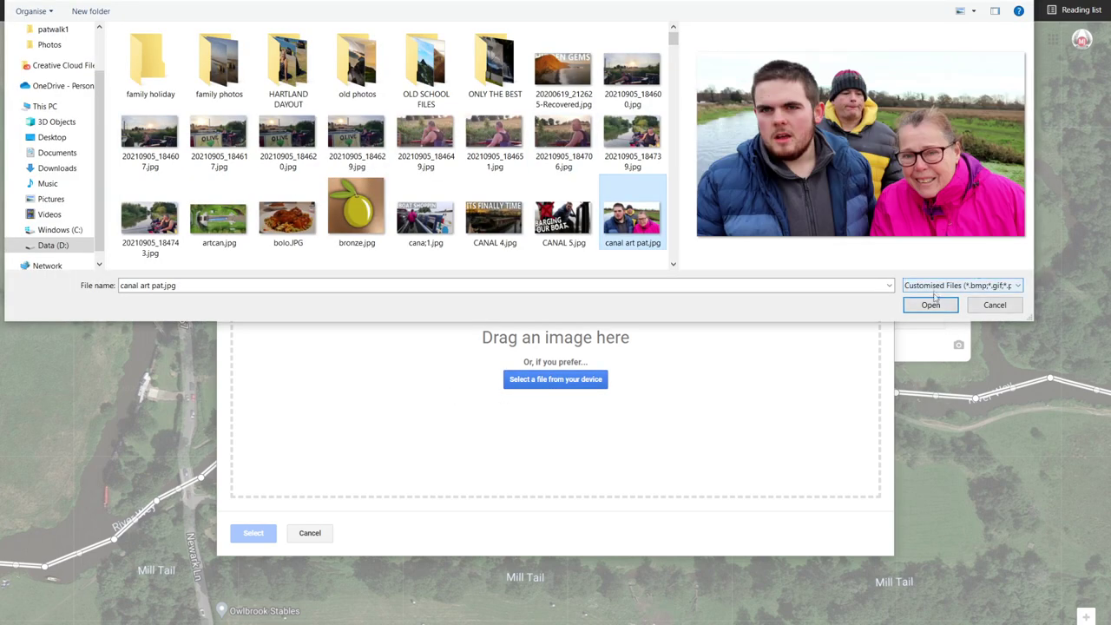
{"action": "left_click", "coordinate": [928, 308]}
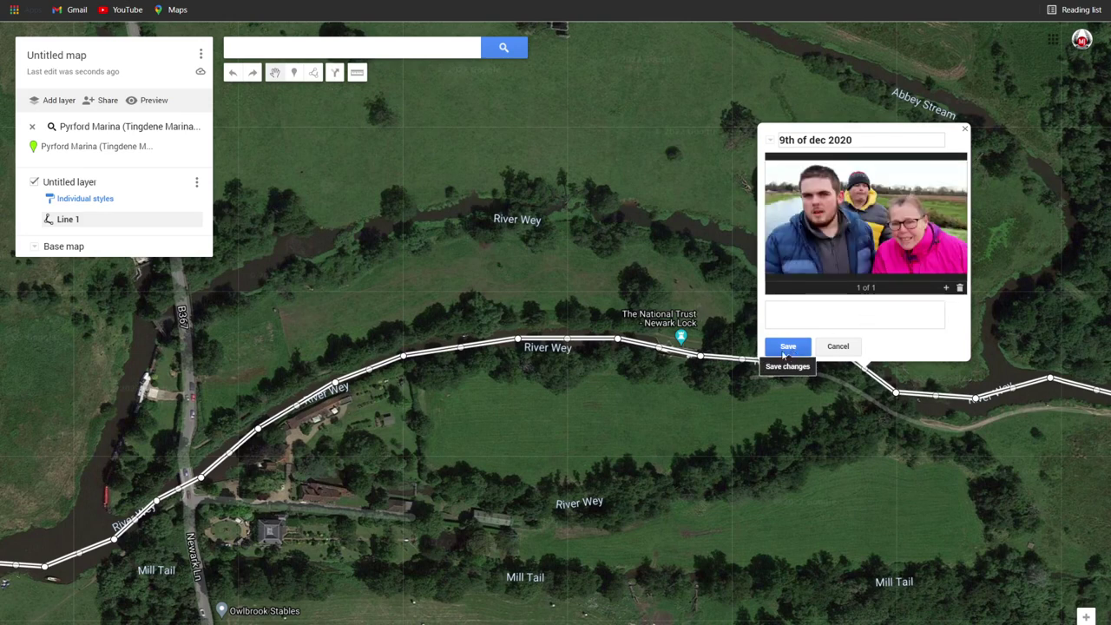
{"action": "left_click", "coordinate": [788, 346]}
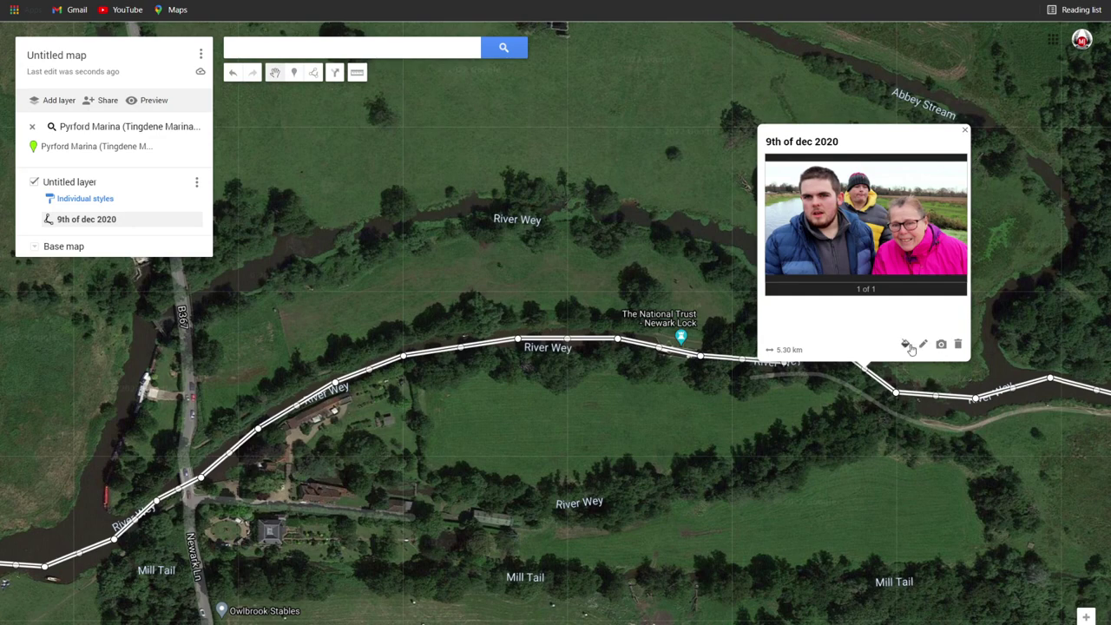
Step: Make the '9th of dec 2020' route line much thicker and colour it red
{"action": "left_click", "coordinate": [905, 343]}
{"action": "left_click_drag", "start_coordinate": [974, 404], "coordinate": [1025, 400]}
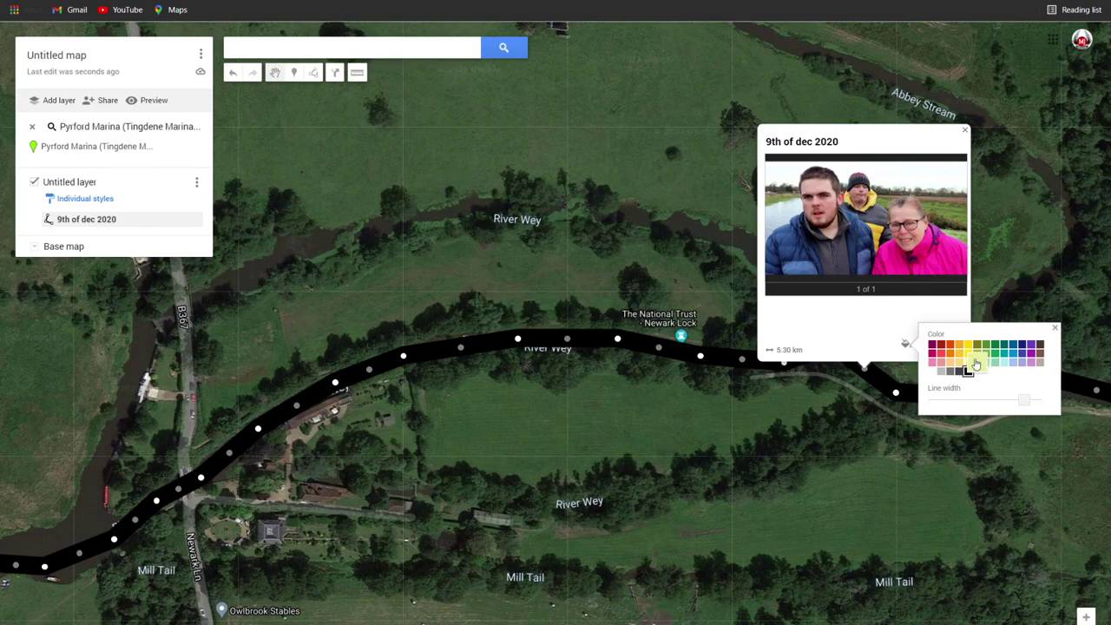
{"action": "left_click", "coordinate": [940, 344]}
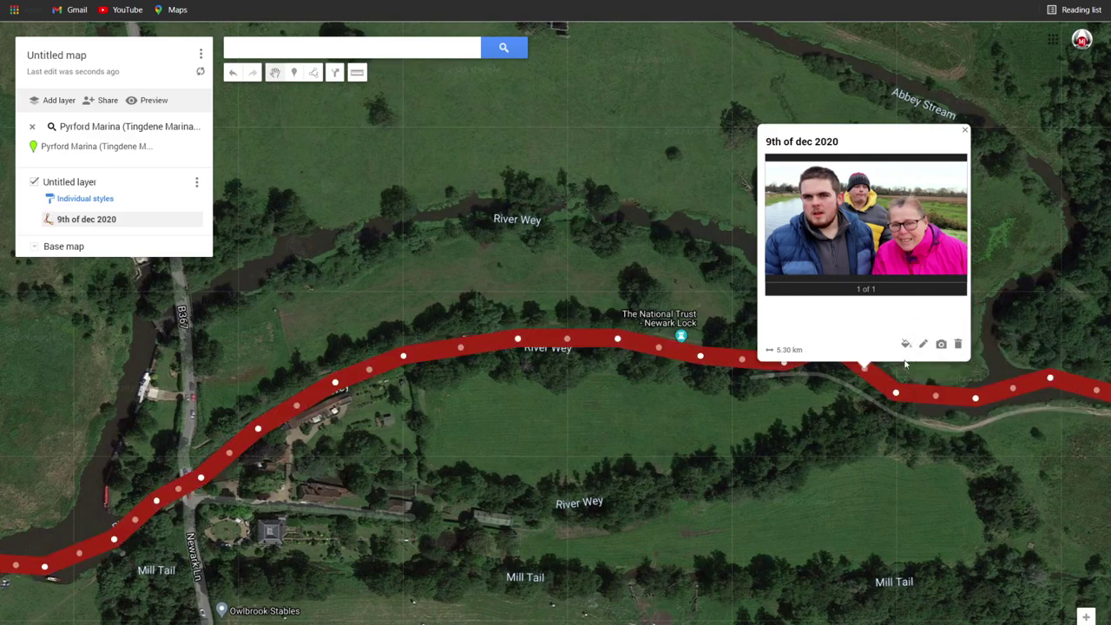
{"action": "left_click", "coordinate": [590, 464]}
Step: Zoom out and recentre the satellite map on the full red route from Pyrford to Send
{"action": "scroll", "coordinate": [600, 419], "scroll_direction": "down", "scroll_amount": 5}
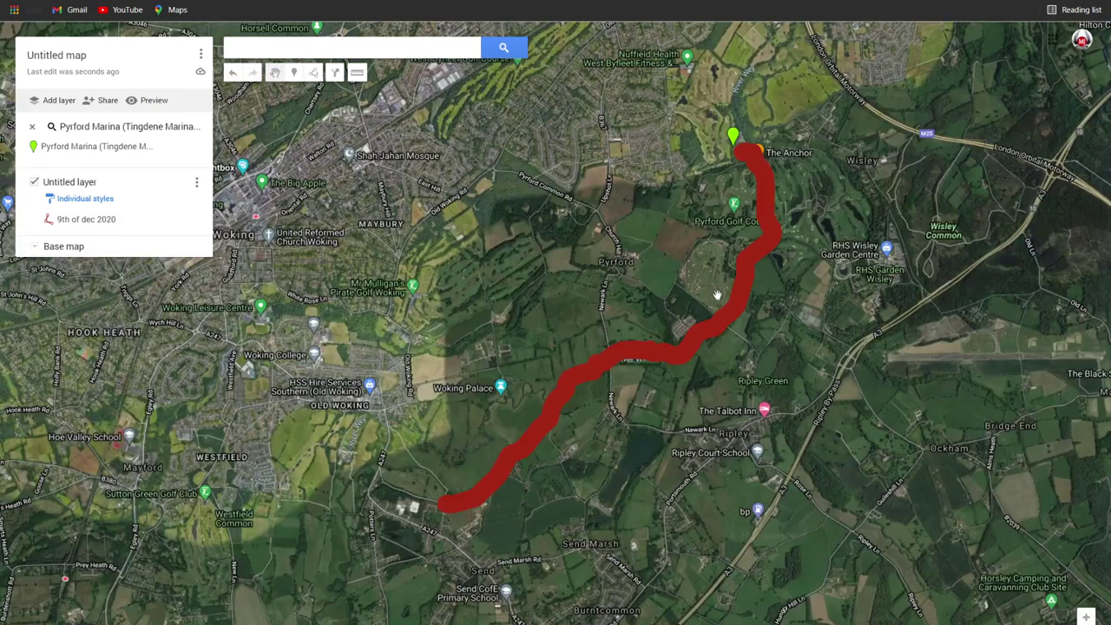
{"action": "left_click", "coordinate": [736, 321]}
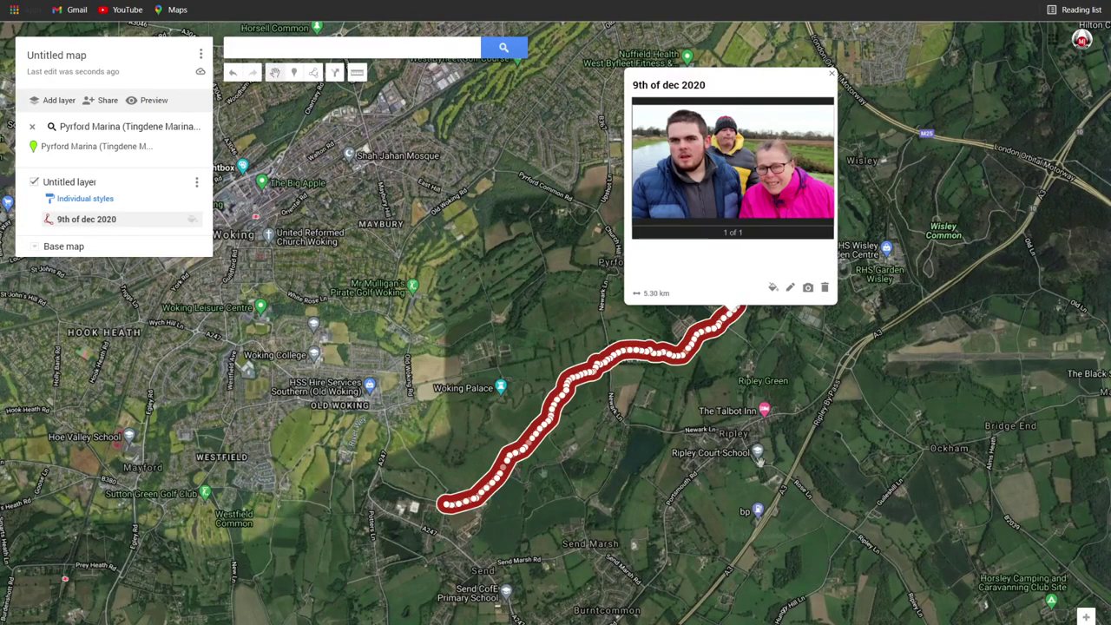
{"action": "left_click", "coordinate": [621, 435]}
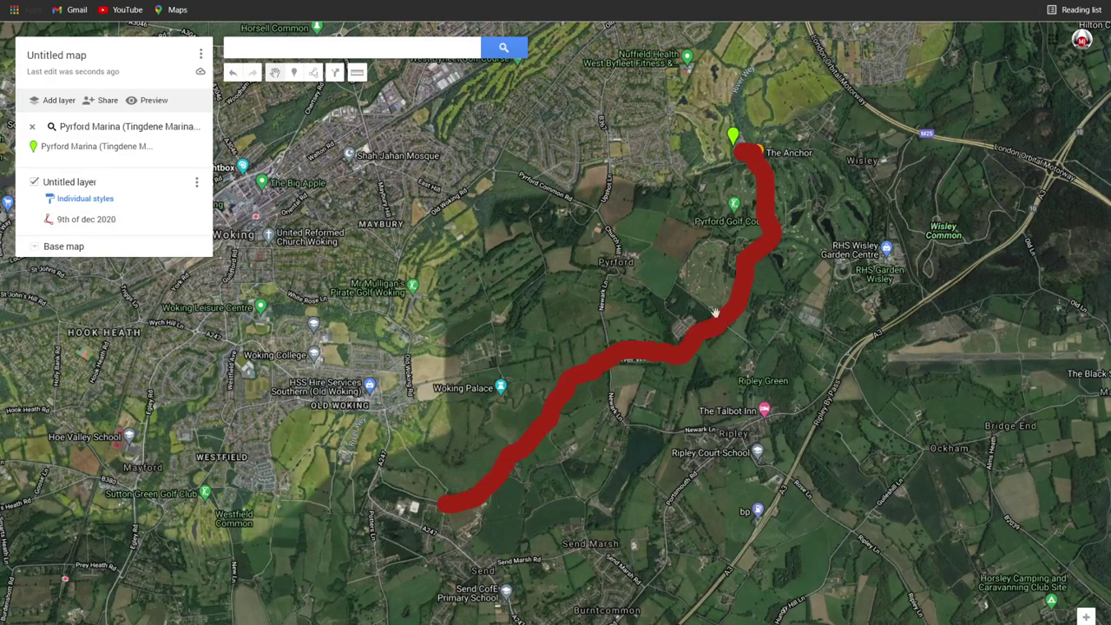
{"action": "left_click_drag", "start_coordinate": [208, 290], "coordinate": [278, 208]}
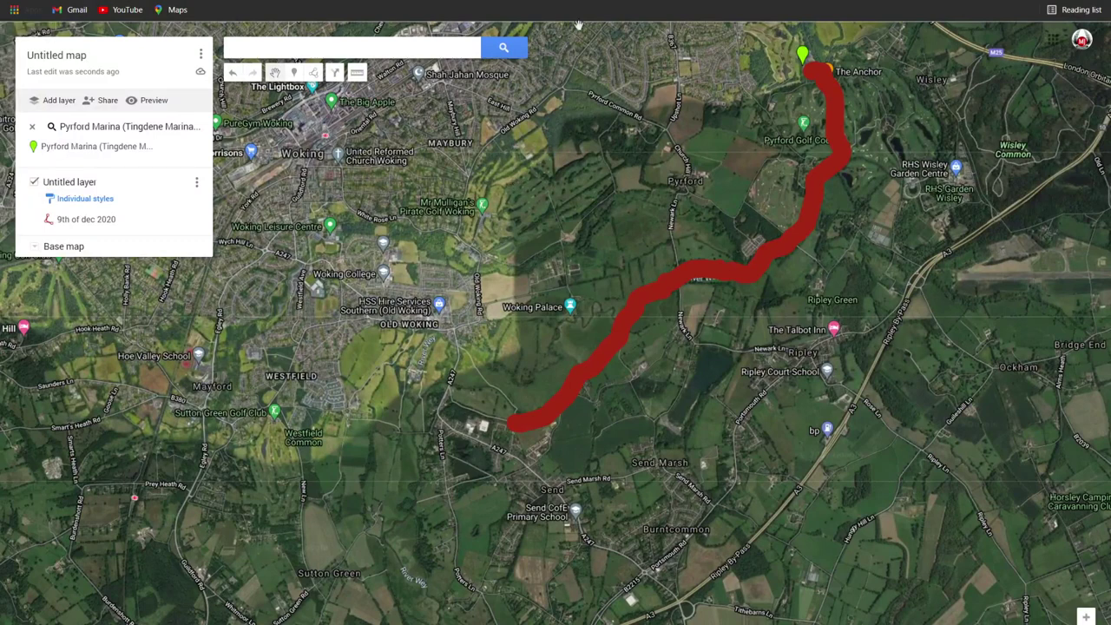